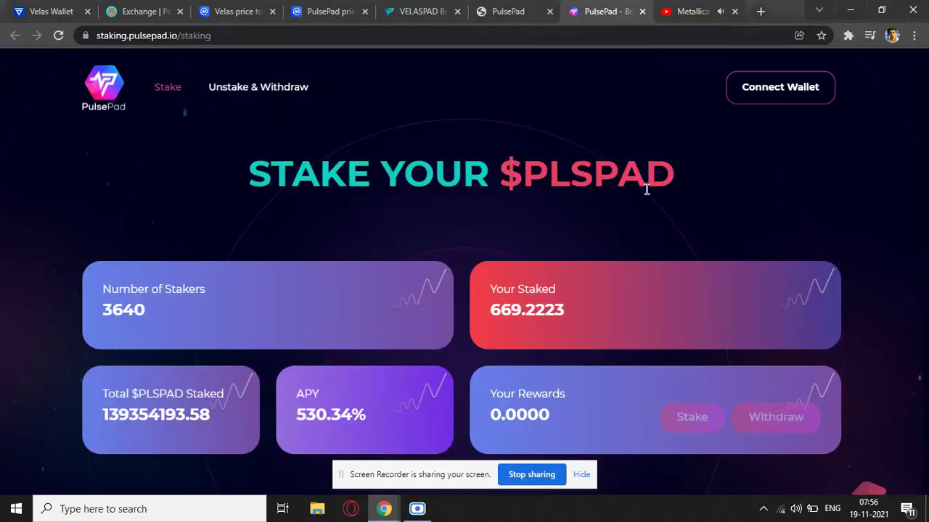
Step: Highlight the 669.2223 PLSPAD staked amount and pin MetaMask to the browser toolbar
{"action": "left_click_drag", "start_coordinate": [562, 311], "coordinate": [497, 311]}
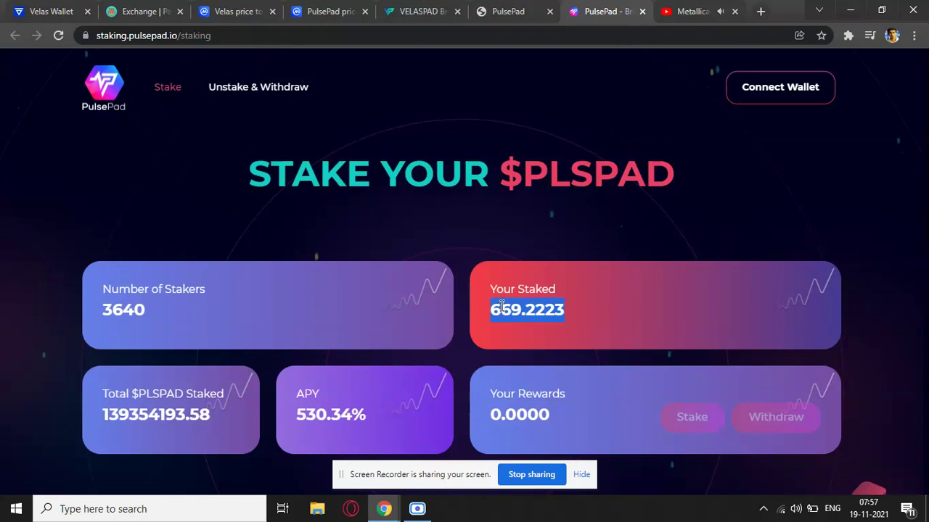
{"action": "left_click", "coordinate": [847, 34]}
{"action": "left_click", "coordinate": [724, 133]}
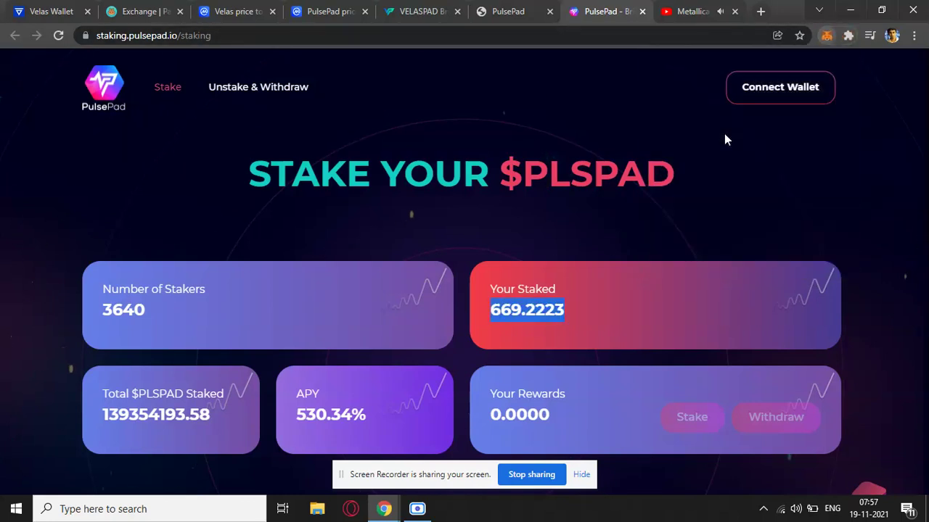
{"action": "left_click", "coordinate": [828, 36]}
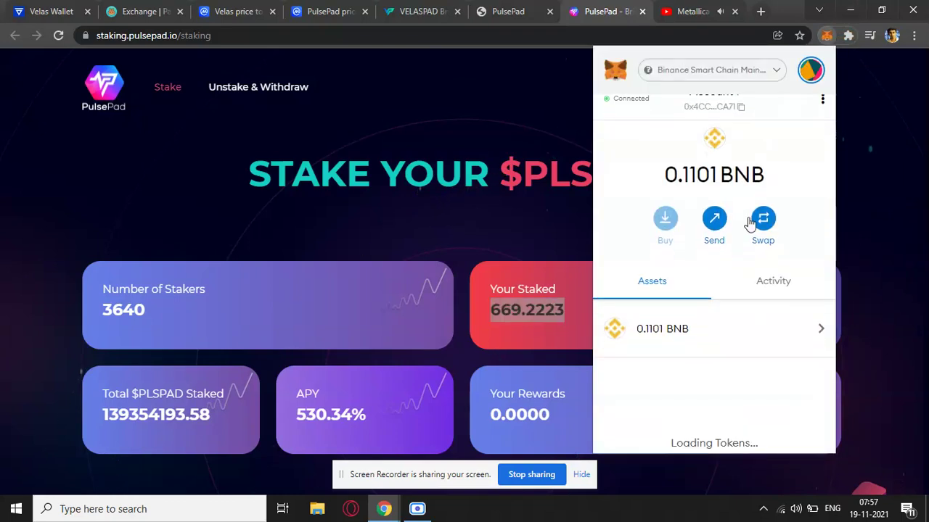
Step: Check MetaMask's assets and networks without leaving Binance Smart Chain, then view VLX details (0 VLX)
{"action": "scroll", "coordinate": [750, 247], "scroll_direction": "down", "scroll_amount": 3}
{"action": "scroll", "coordinate": [736, 319], "scroll_direction": "down", "scroll_amount": 3}
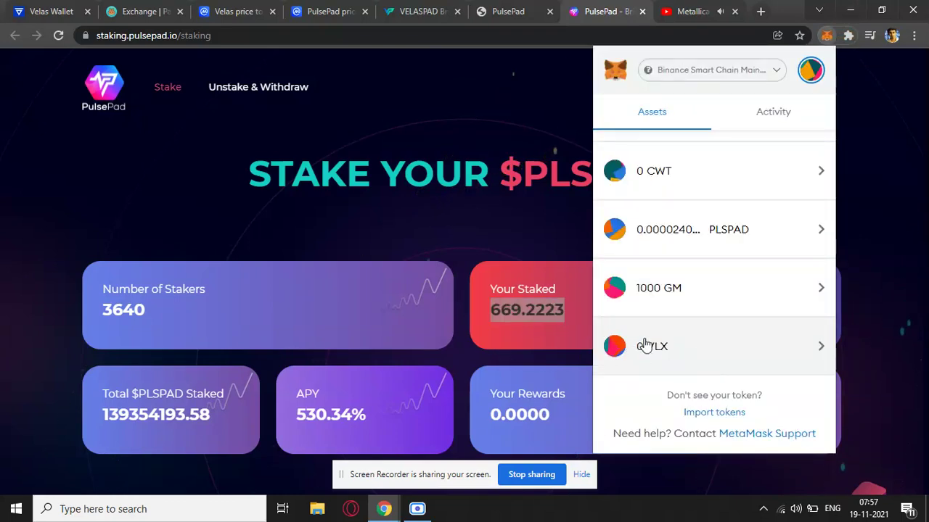
{"action": "left_click", "coordinate": [735, 77]}
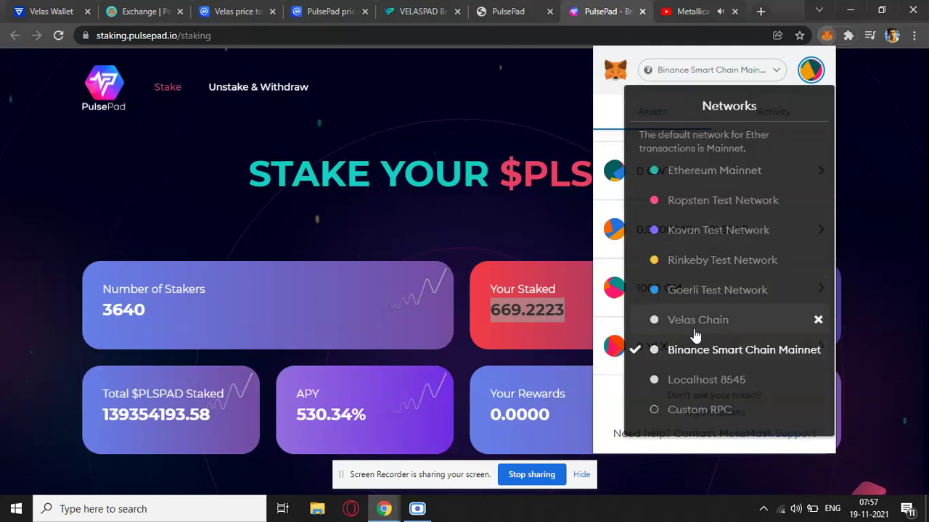
{"action": "left_click", "coordinate": [611, 382]}
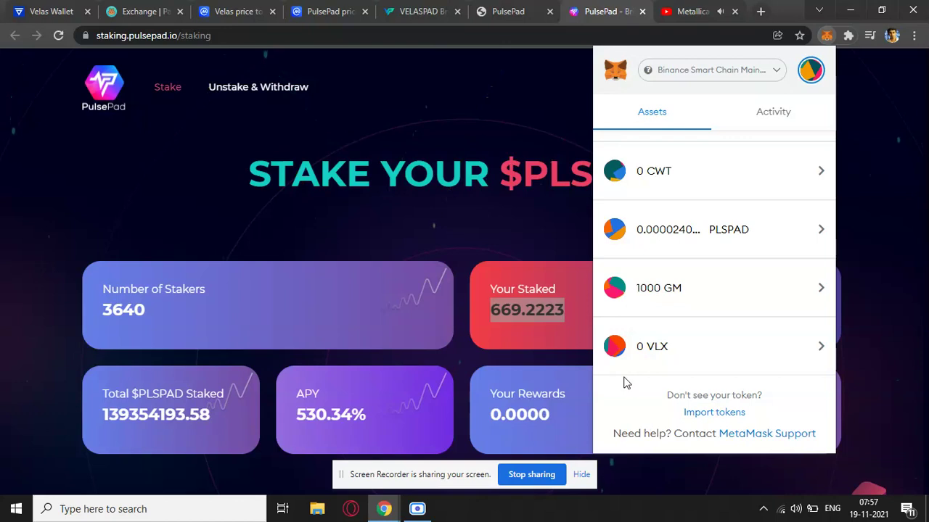
{"action": "scroll", "coordinate": [631, 362], "scroll_direction": "up", "scroll_amount": 2}
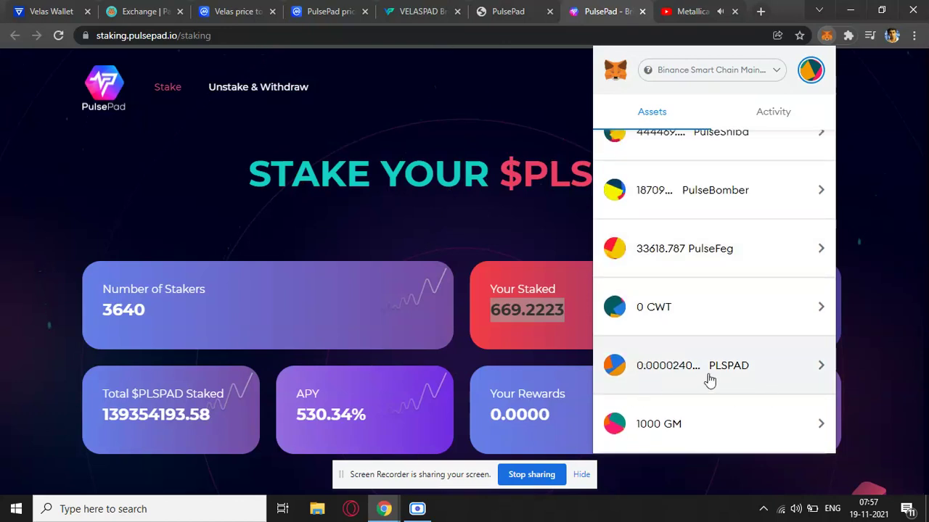
{"action": "left_click", "coordinate": [710, 73]}
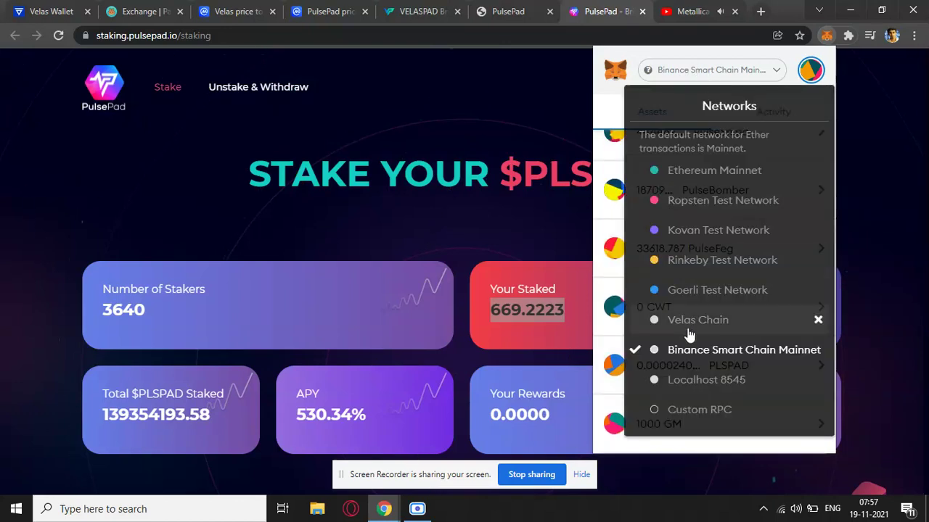
{"action": "scroll", "coordinate": [617, 377], "scroll_direction": "down", "scroll_amount": 2}
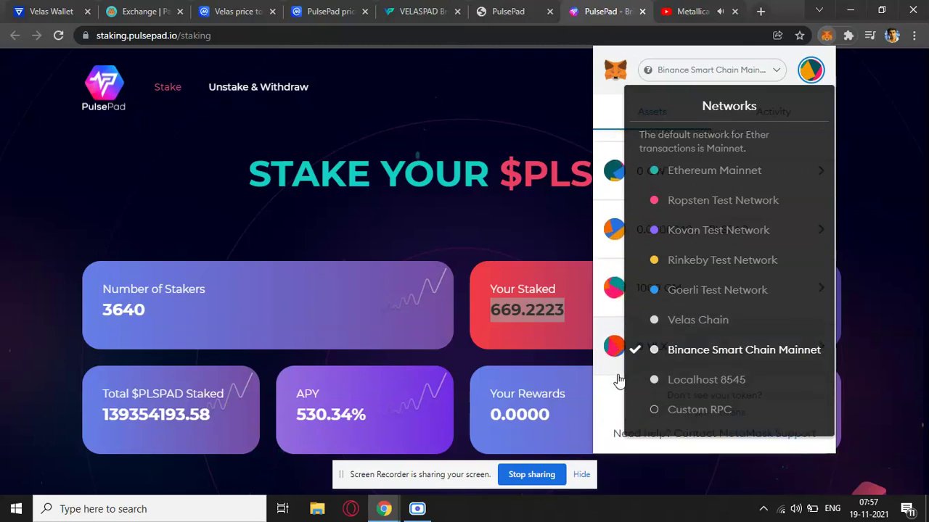
{"action": "left_click", "coordinate": [609, 410]}
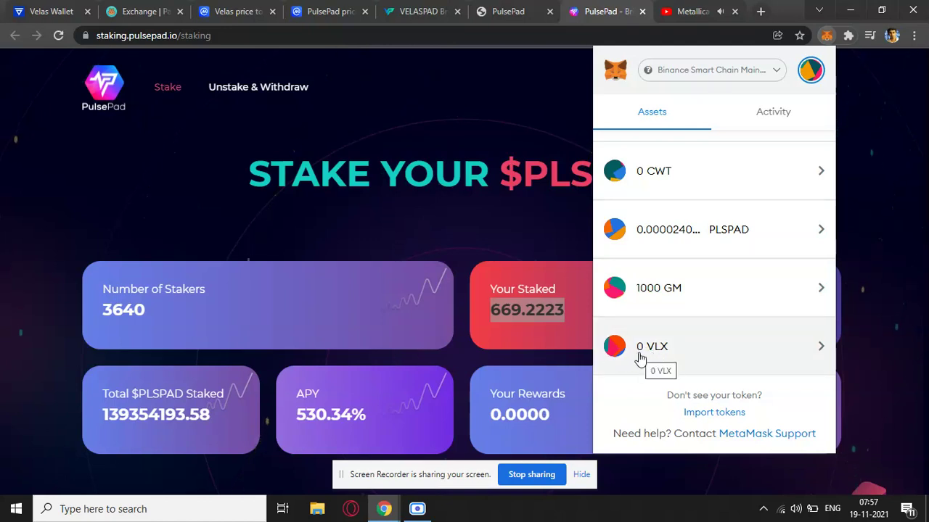
{"action": "left_click", "coordinate": [680, 361]}
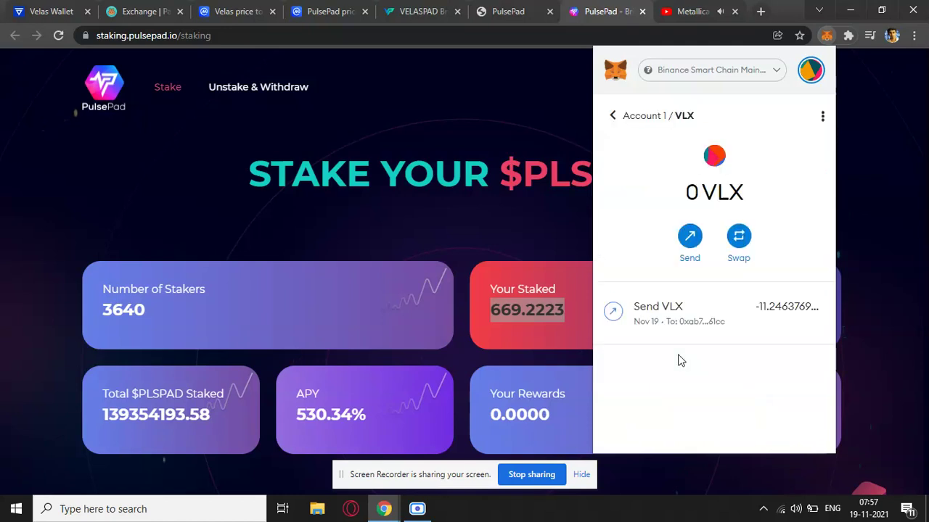
{"action": "left_click", "coordinate": [615, 118]}
Step: Unlock Velas Wallet with the saved password and scroll to the BSC PLSPAD, BNB and Velas BEP-20 wallets
{"action": "left_click", "coordinate": [58, 11]}
{"action": "left_click", "coordinate": [138, 37]}
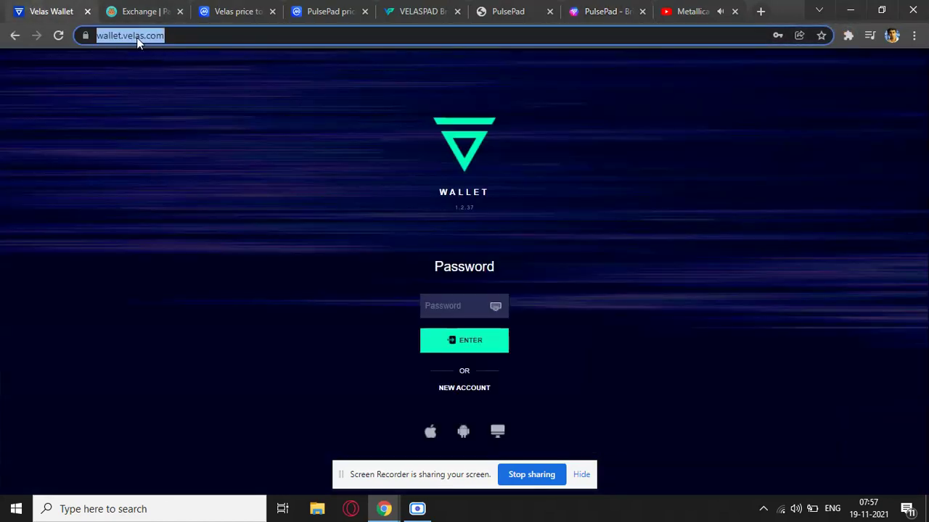
{"action": "left_click", "coordinate": [467, 303]}
{"action": "left_click", "coordinate": [462, 344]}
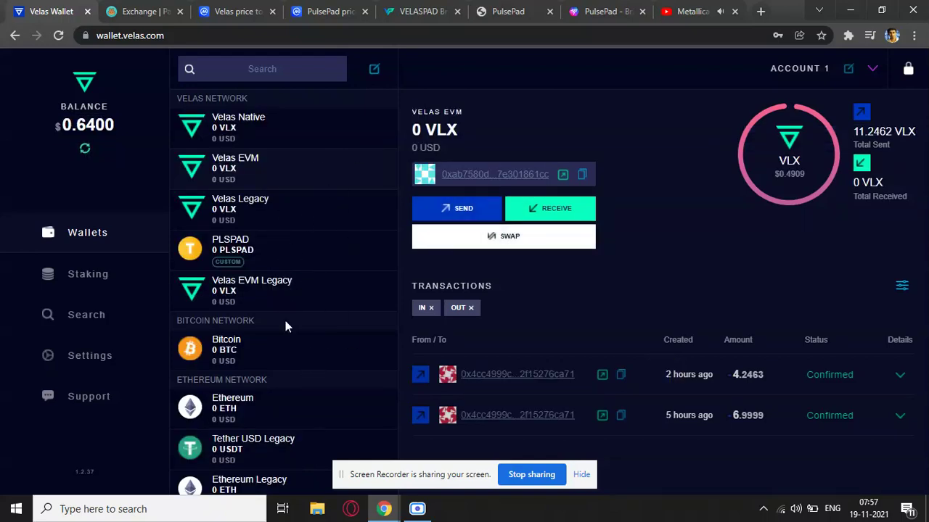
{"action": "scroll", "coordinate": [299, 225], "scroll_direction": "down", "scroll_amount": 1}
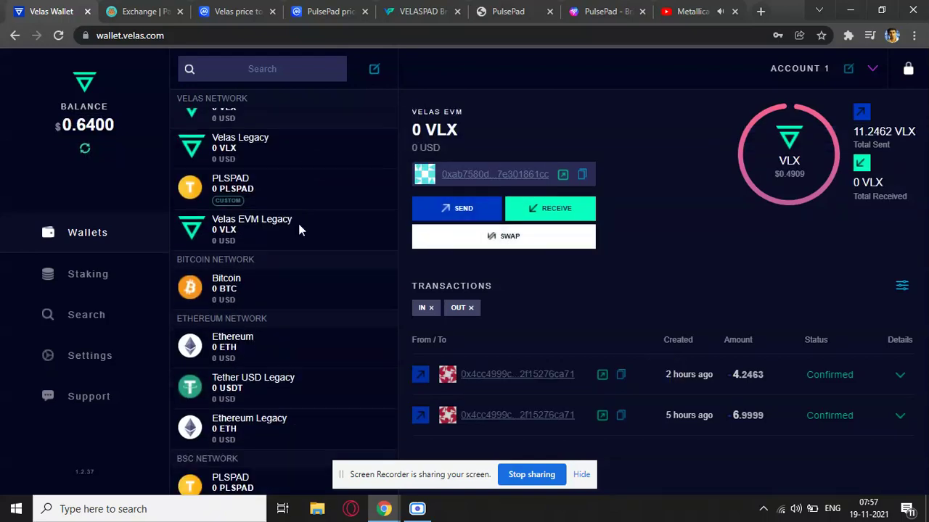
{"action": "scroll", "coordinate": [299, 230], "scroll_direction": "down", "scroll_amount": 2}
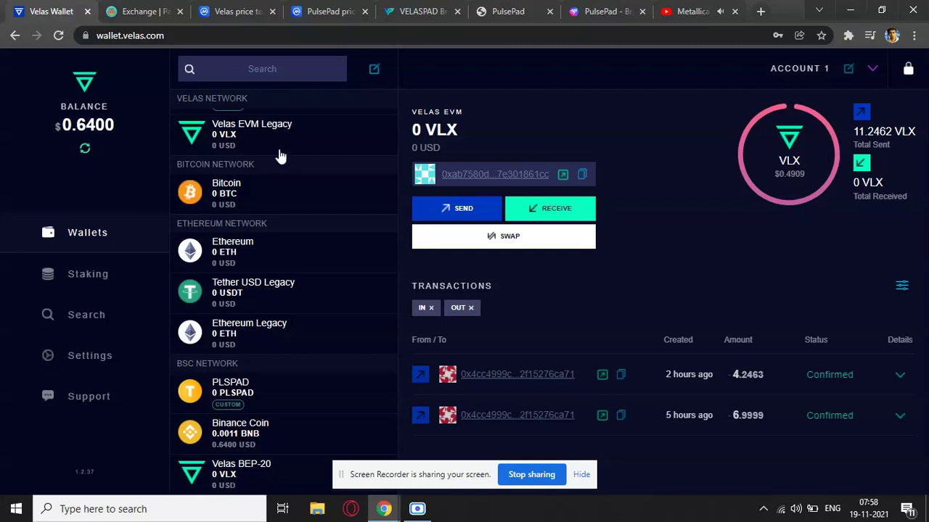
Step: Copy Velas's BEP20 contract address from CoinMarketCap, then go back to Velas Wallet
{"action": "left_click", "coordinate": [223, 10]}
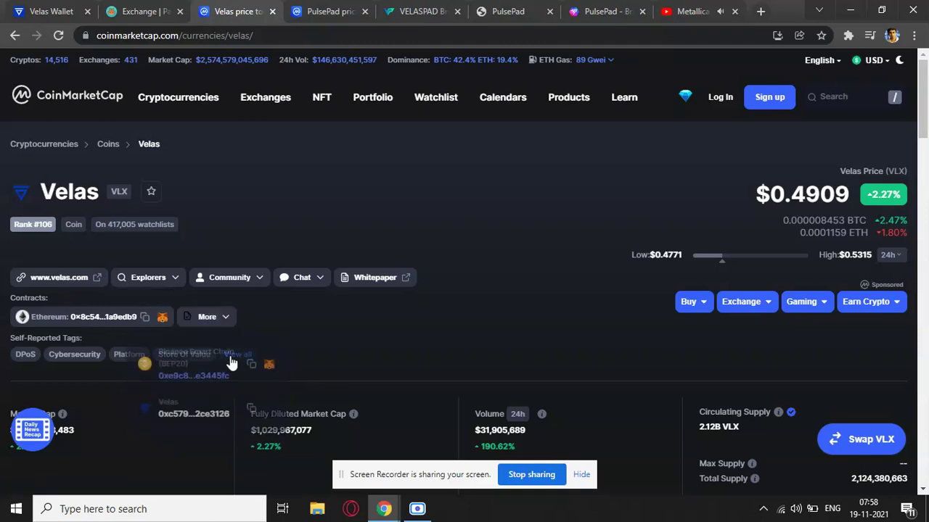
{"action": "mouse_move", "coordinate": [207, 316]}
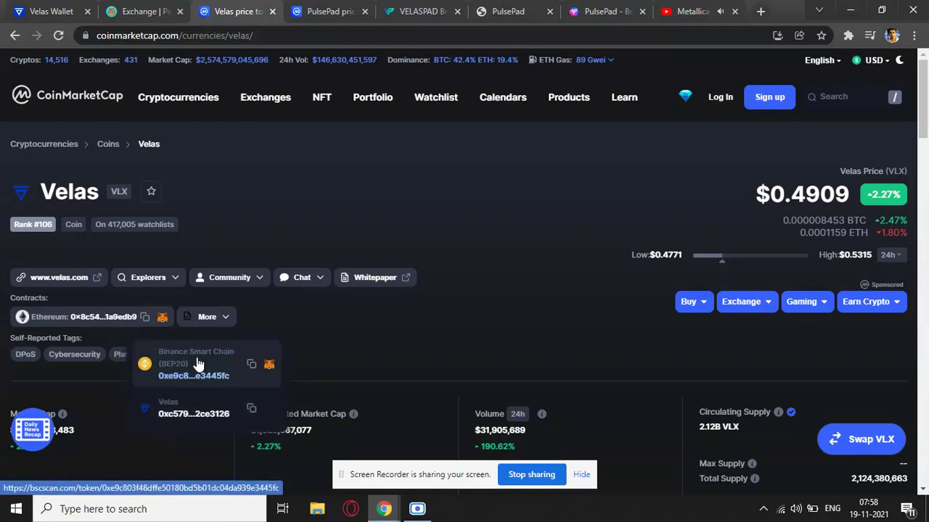
{"action": "left_click", "coordinate": [251, 364]}
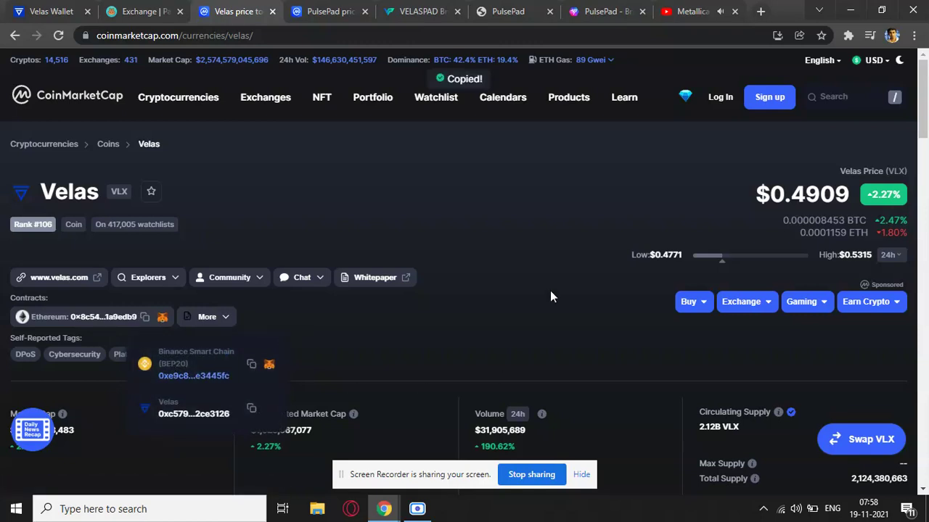
{"action": "left_click", "coordinate": [51, 11]}
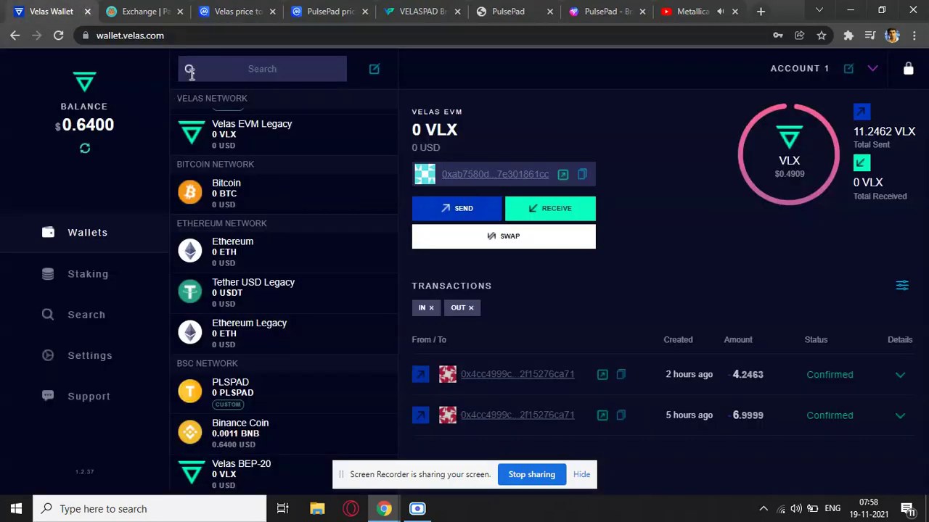
{"action": "left_click", "coordinate": [375, 73]}
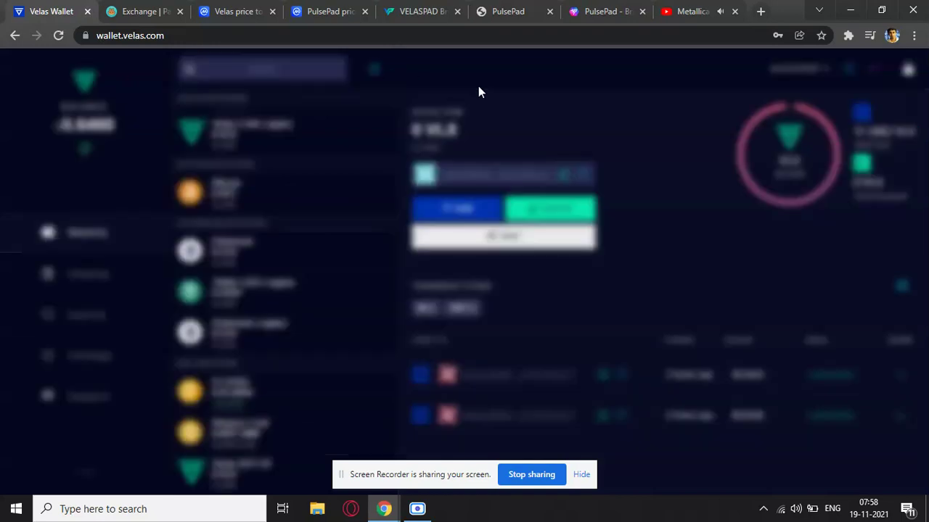
{"action": "left_click", "coordinate": [587, 131]}
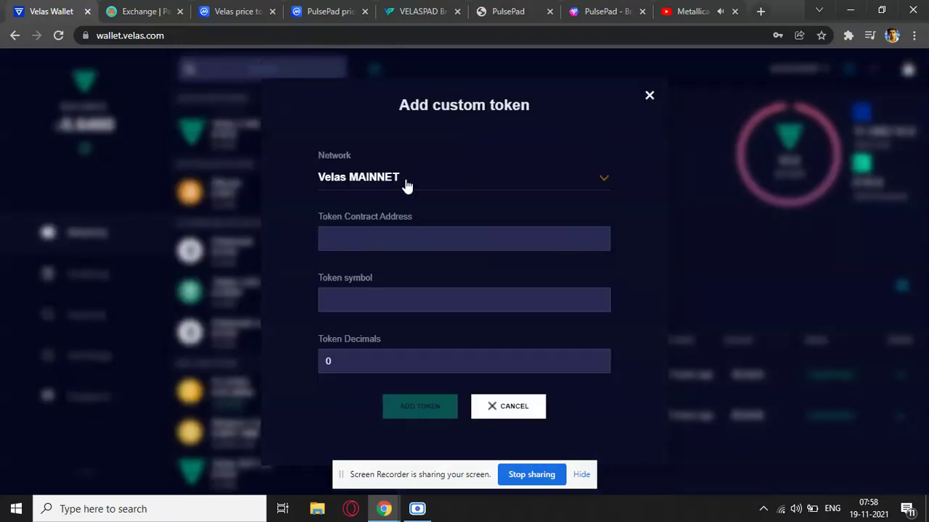
{"action": "left_click", "coordinate": [370, 181]}
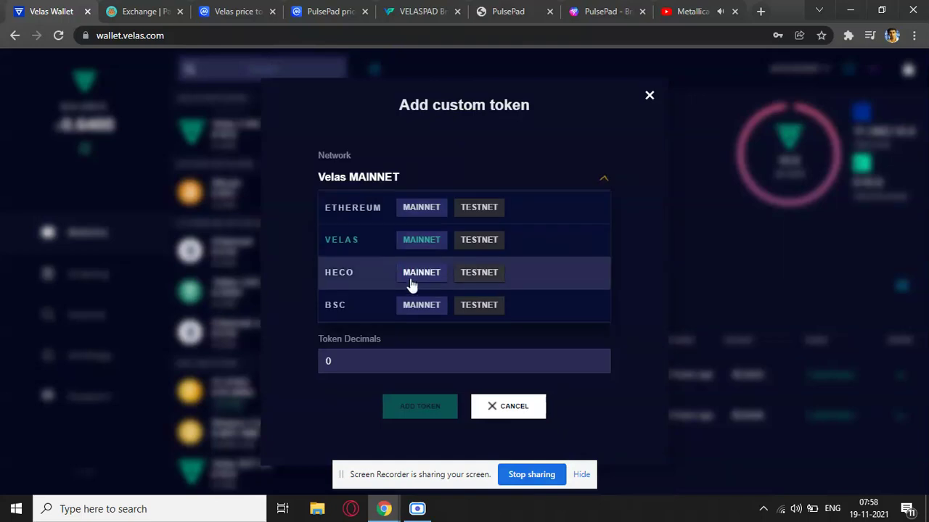
{"action": "left_click", "coordinate": [417, 306]}
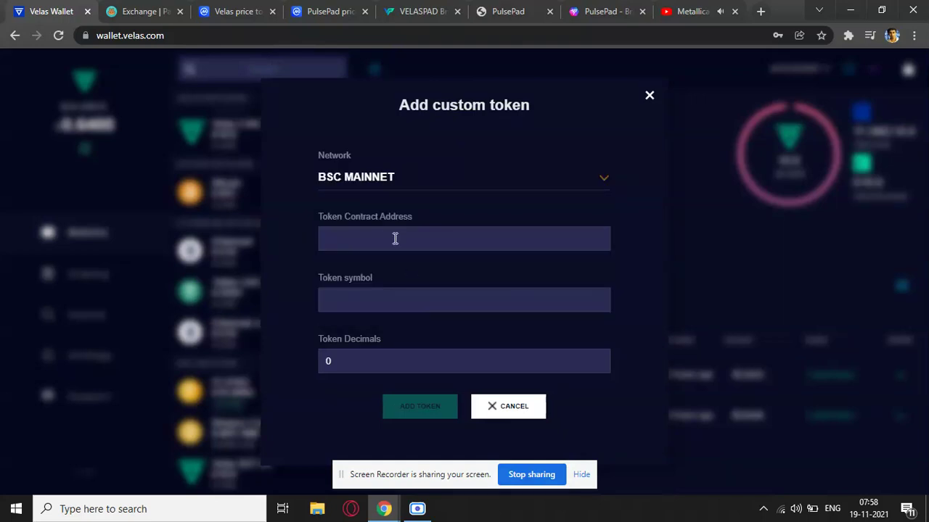
{"action": "left_click", "coordinate": [394, 238]}
{"action": "key", "text": "ctrl+v"}
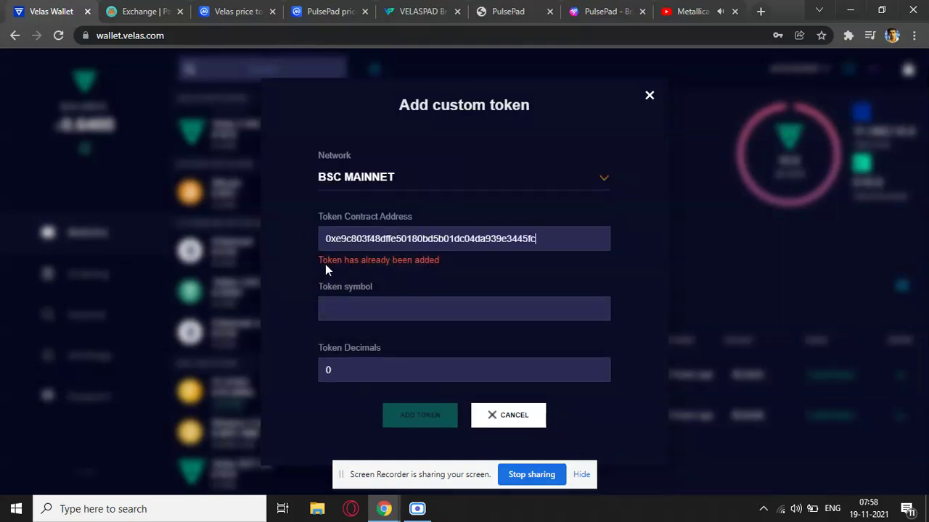
{"action": "left_click", "coordinate": [513, 417]}
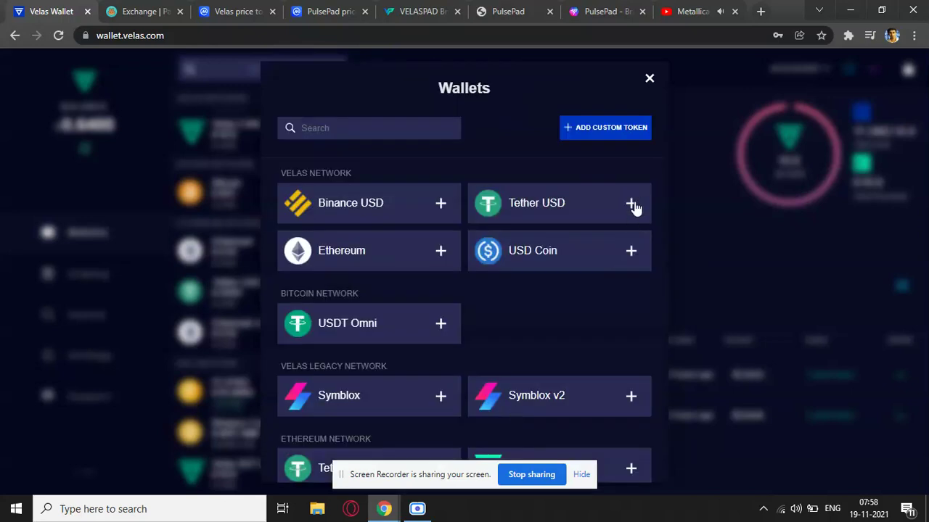
{"action": "left_click", "coordinate": [649, 80]}
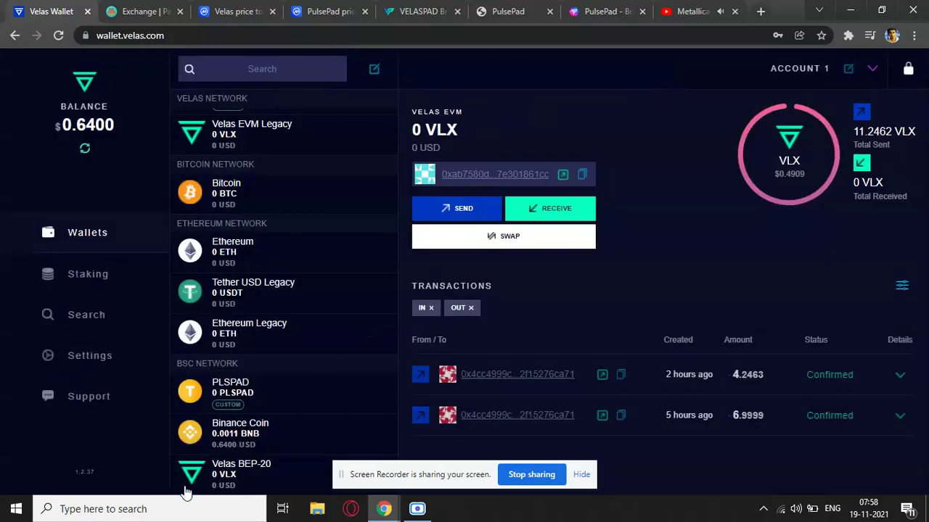
Step: Copy the Velas BEP-20 wallet address in Velas Wallet
{"action": "left_click", "coordinate": [250, 486]}
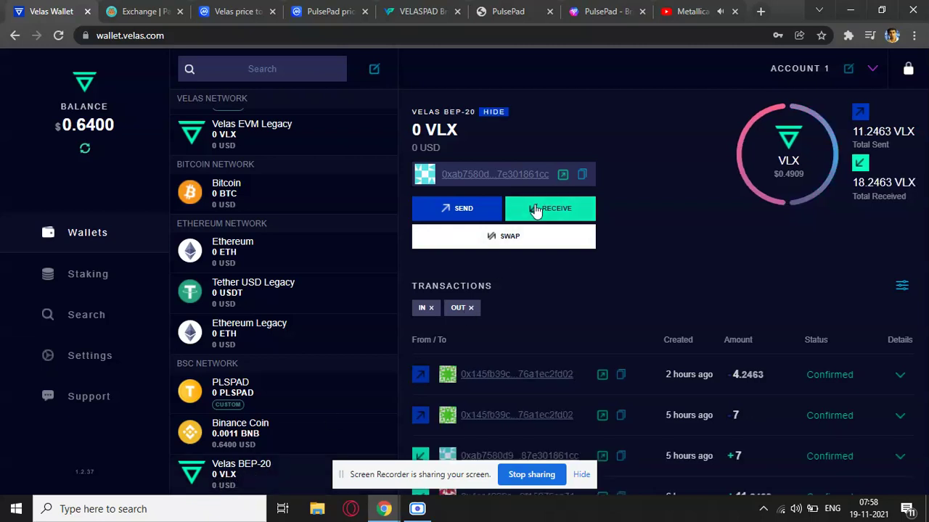
{"action": "left_click", "coordinate": [535, 209]}
{"action": "left_click", "coordinate": [582, 175]}
Step: Pin MetaMask and open its VLX token page showing 0 VLX
{"action": "left_click", "coordinate": [848, 36]}
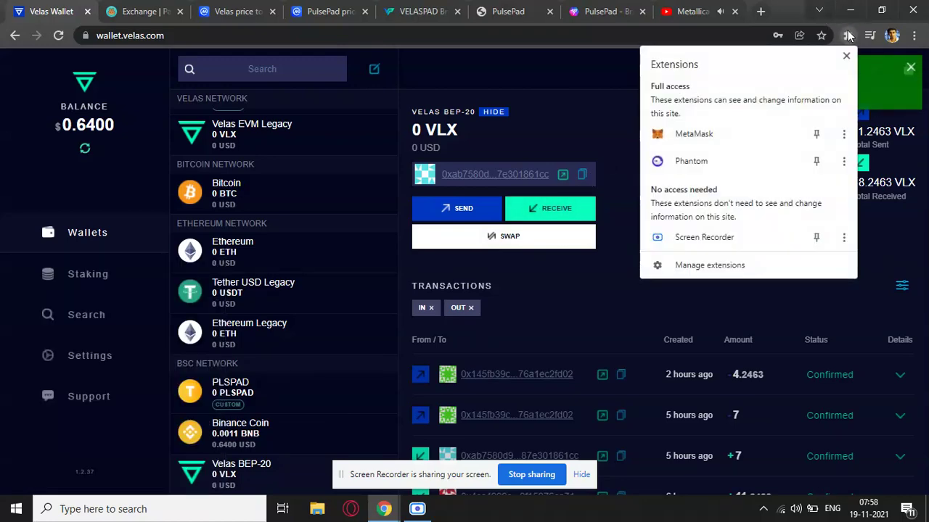
{"action": "left_click", "coordinate": [717, 136]}
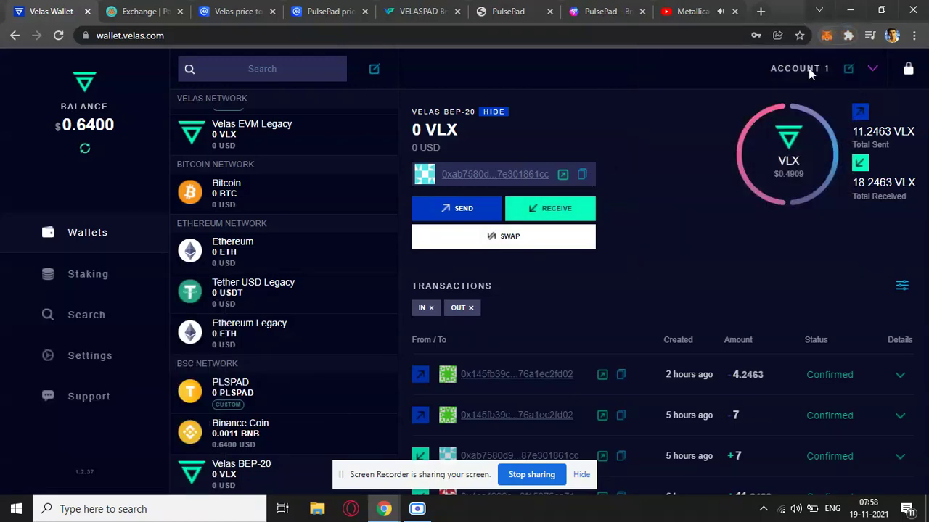
{"action": "left_click", "coordinate": [832, 39]}
{"action": "scroll", "coordinate": [730, 326], "scroll_direction": "down", "scroll_amount": 3}
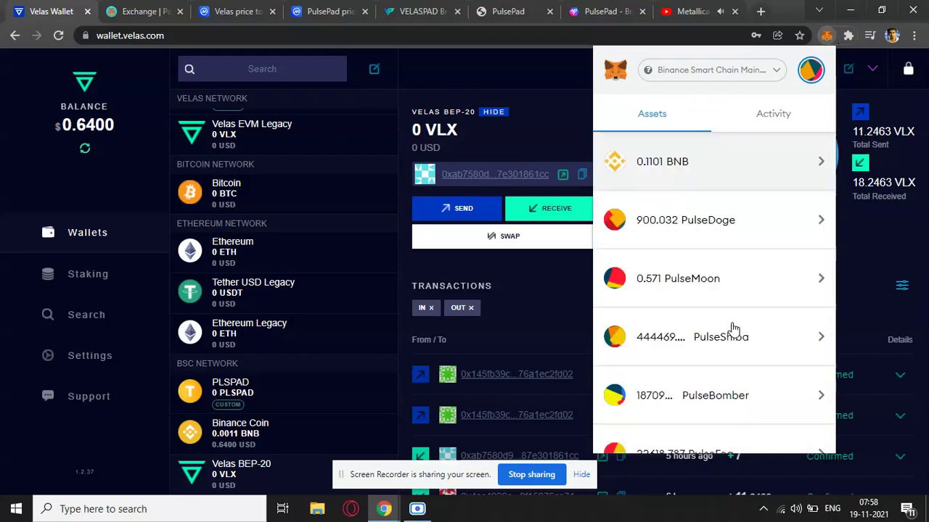
{"action": "scroll", "coordinate": [718, 363], "scroll_direction": "down", "scroll_amount": 5}
{"action": "scroll", "coordinate": [701, 373], "scroll_direction": "down", "scroll_amount": 2}
{"action": "left_click", "coordinate": [699, 355]}
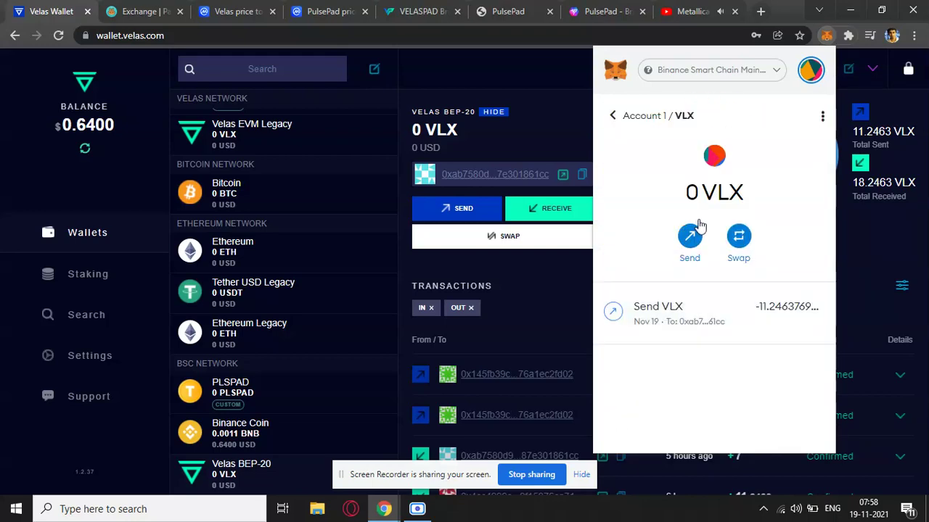
Step: Start a VLX send to the recent Velas address, then cancel it and close MetaMask
{"action": "left_click", "coordinate": [695, 227]}
{"action": "left_click", "coordinate": [665, 247]}
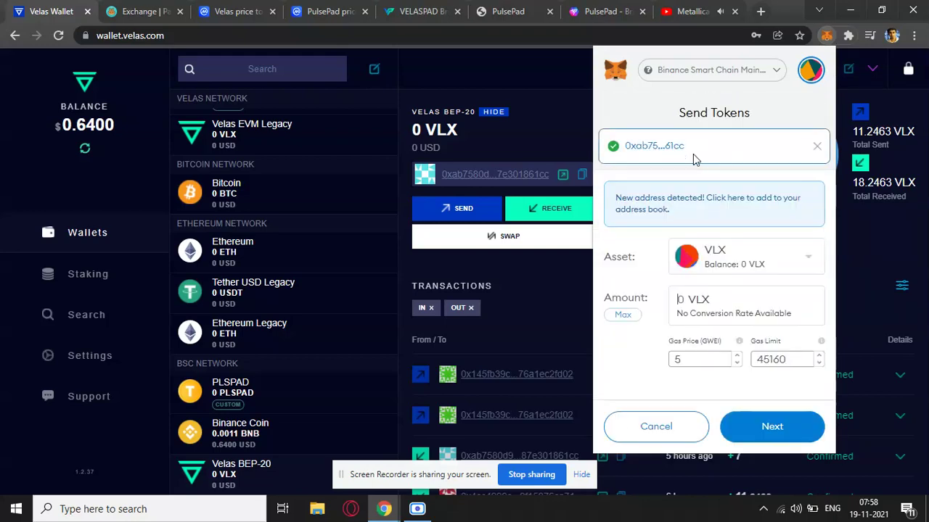
{"action": "left_click", "coordinate": [644, 433]}
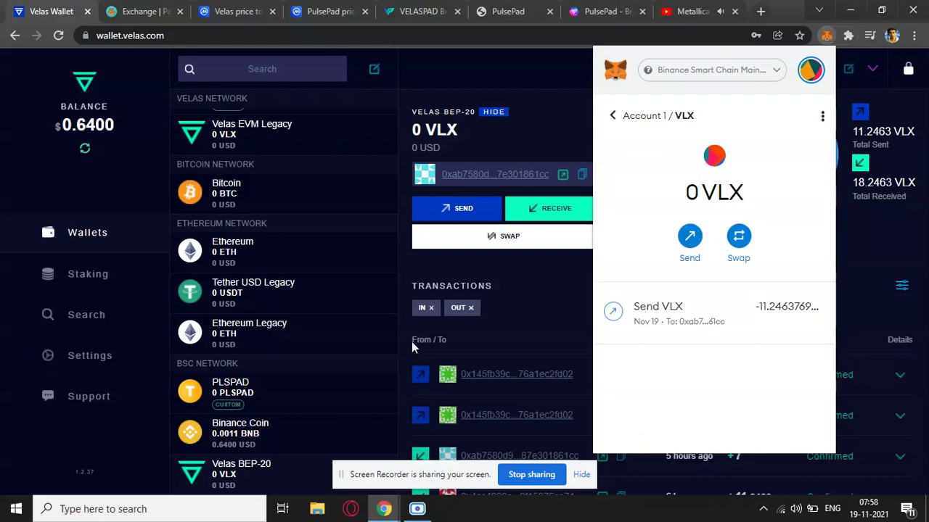
{"action": "left_click", "coordinate": [412, 347]}
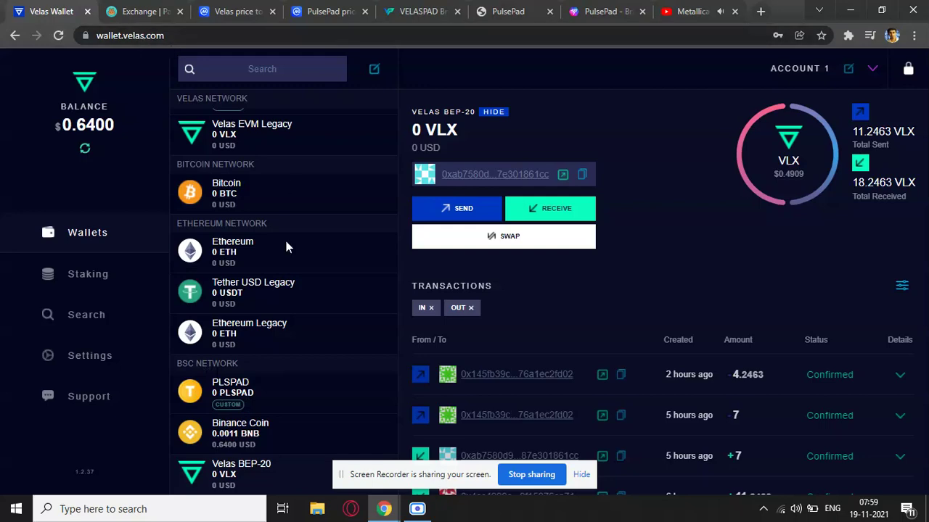
Step: Open the Binance Coin wallet holding 0.0011 BNB and copy its address
{"action": "left_click", "coordinate": [236, 433]}
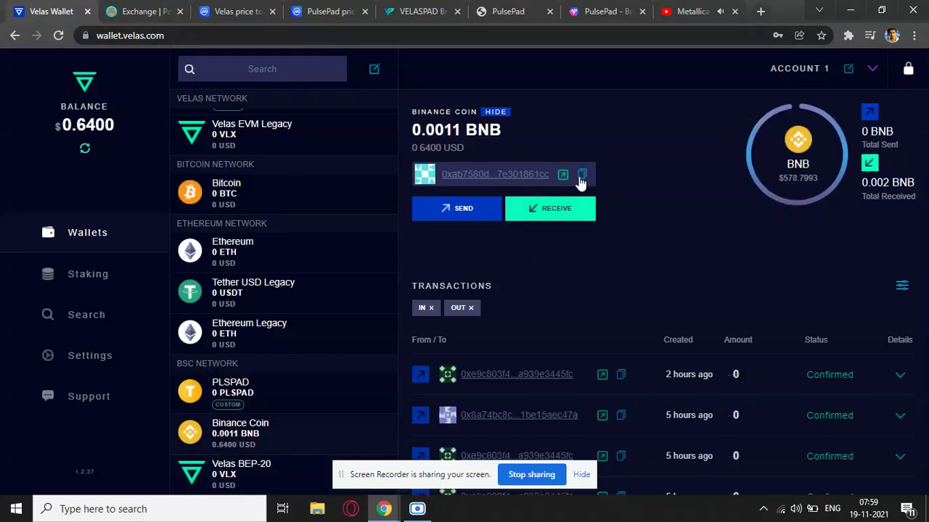
{"action": "left_click", "coordinate": [582, 174]}
{"action": "left_click", "coordinate": [848, 35]}
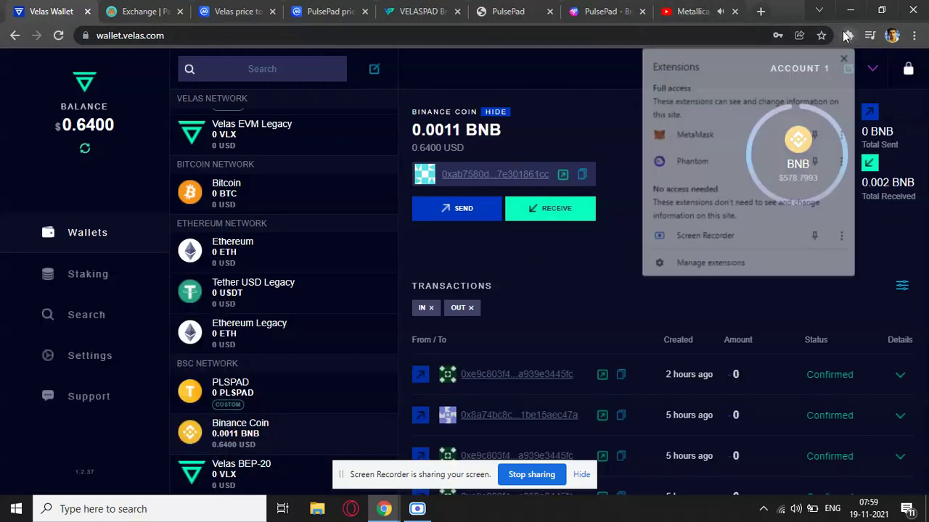
{"action": "left_click", "coordinate": [700, 132]}
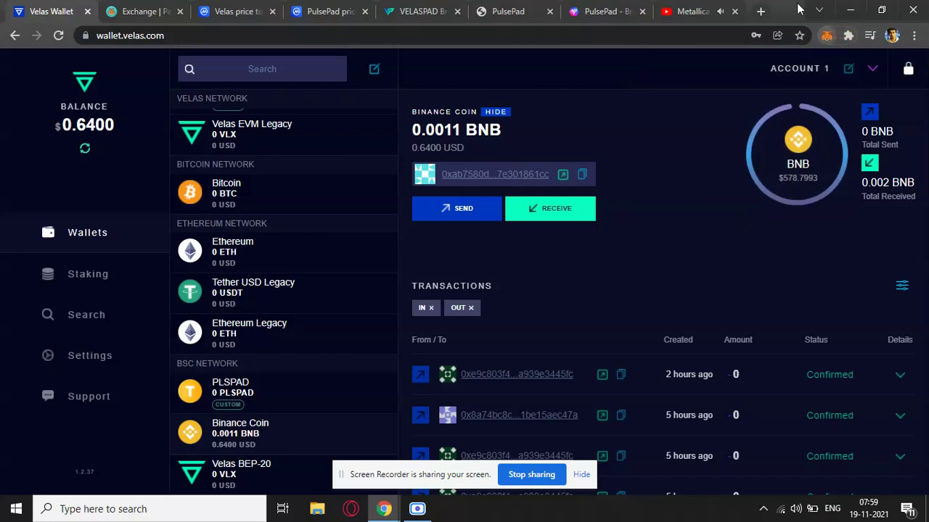
{"action": "left_click", "coordinate": [828, 36]}
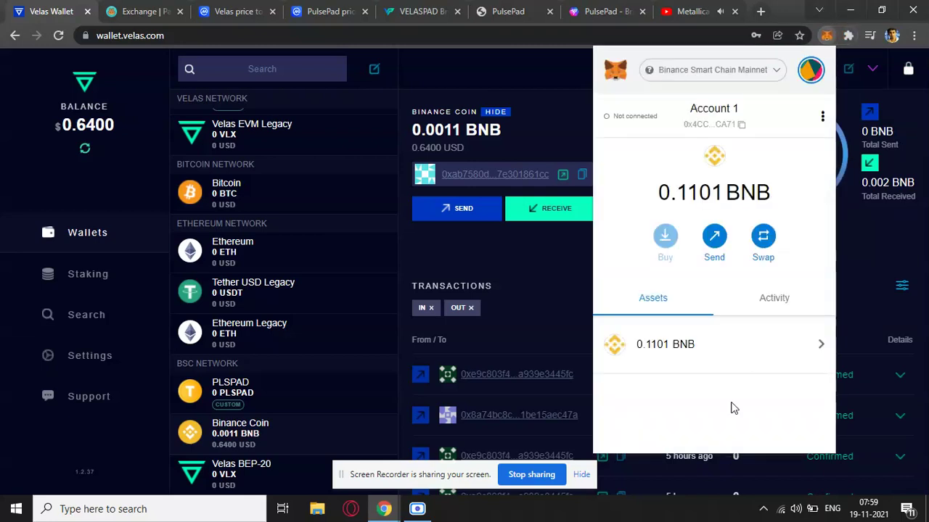
{"action": "left_click", "coordinate": [705, 358]}
{"action": "left_click", "coordinate": [715, 238]}
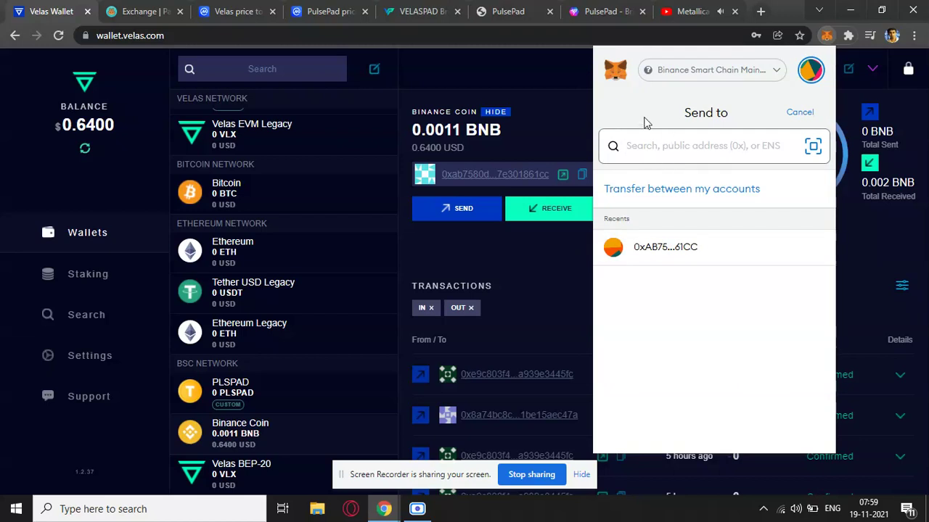
{"action": "left_click", "coordinate": [558, 60]}
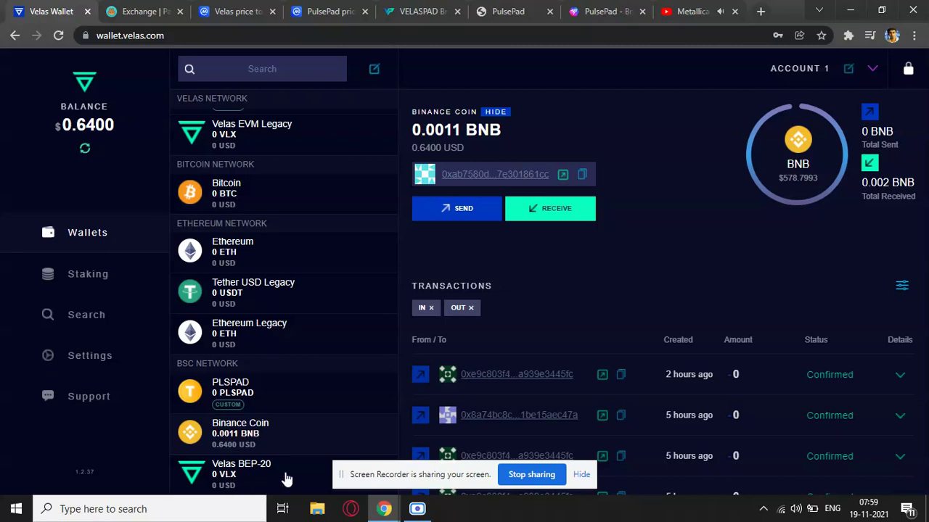
Step: Open the Velas BEP-20 wallet details showing 0 VLX
{"action": "left_click", "coordinate": [582, 475]}
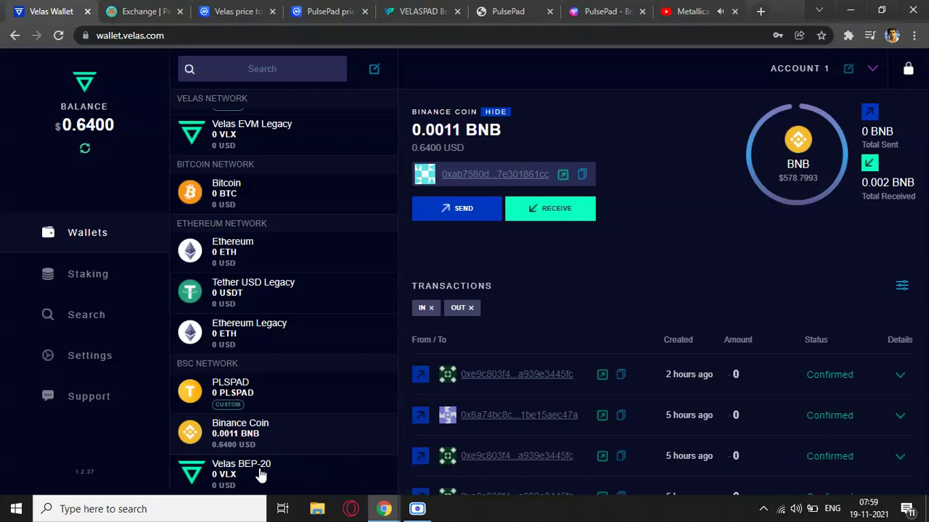
{"action": "scroll", "coordinate": [224, 150], "scroll_direction": "up", "scroll_amount": 3}
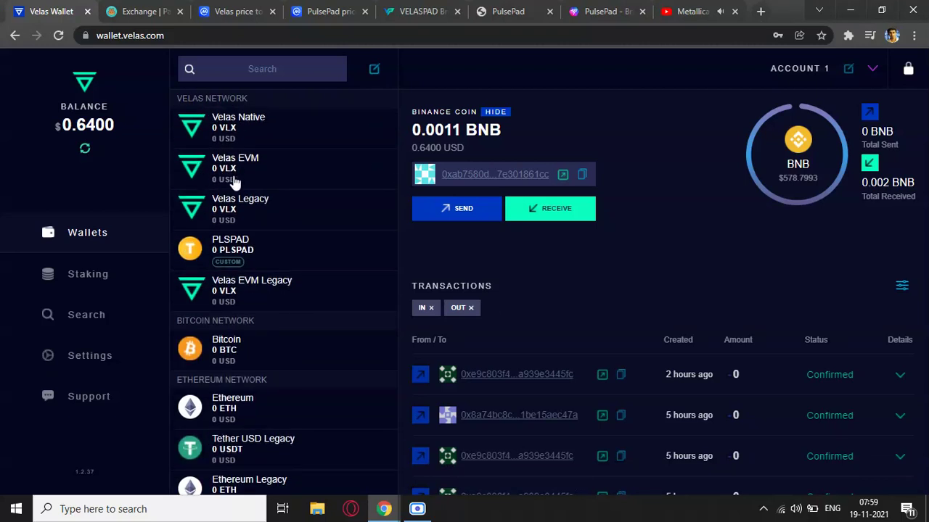
{"action": "scroll", "coordinate": [355, 398], "scroll_direction": "down", "scroll_amount": 3}
{"action": "left_click", "coordinate": [254, 482]}
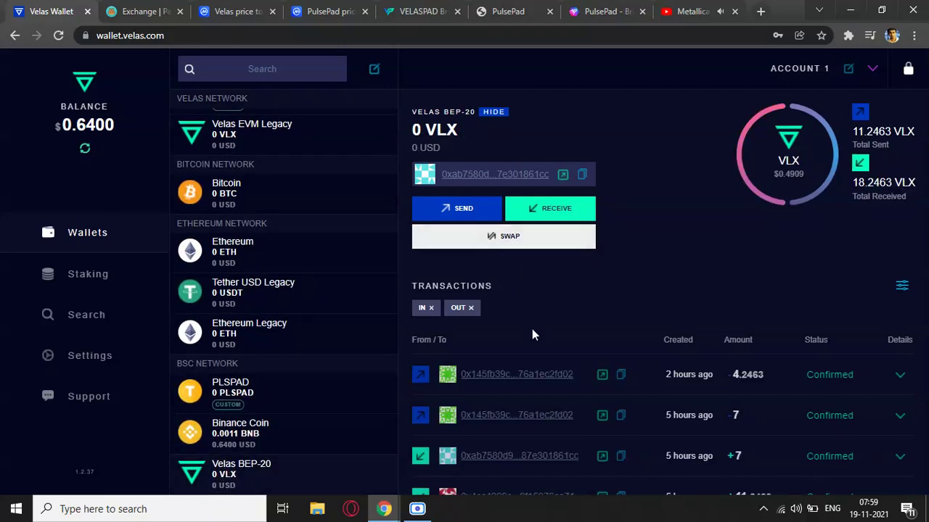
Step: Enter a 12 VLX swap amount, then cancel the swap for insufficient funds
{"action": "left_click", "coordinate": [476, 241]}
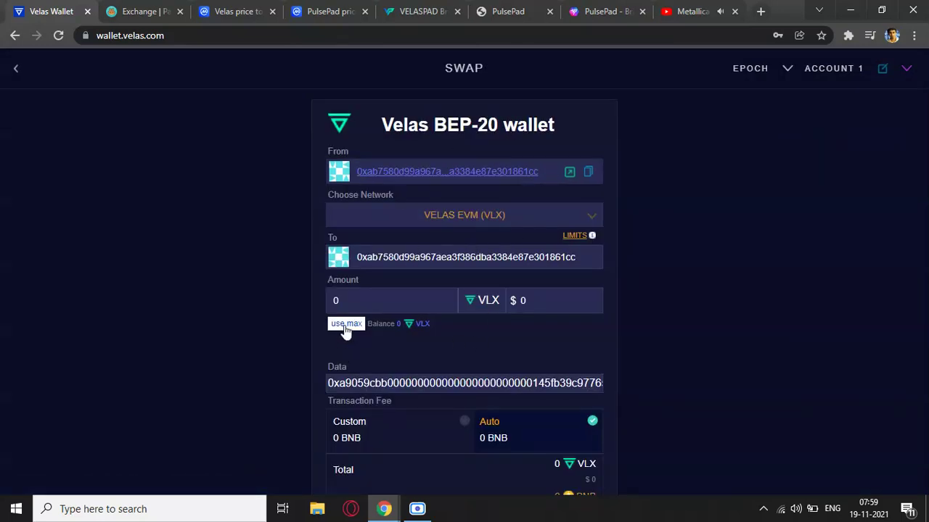
{"action": "scroll", "coordinate": [564, 360], "scroll_direction": "down", "scroll_amount": 2}
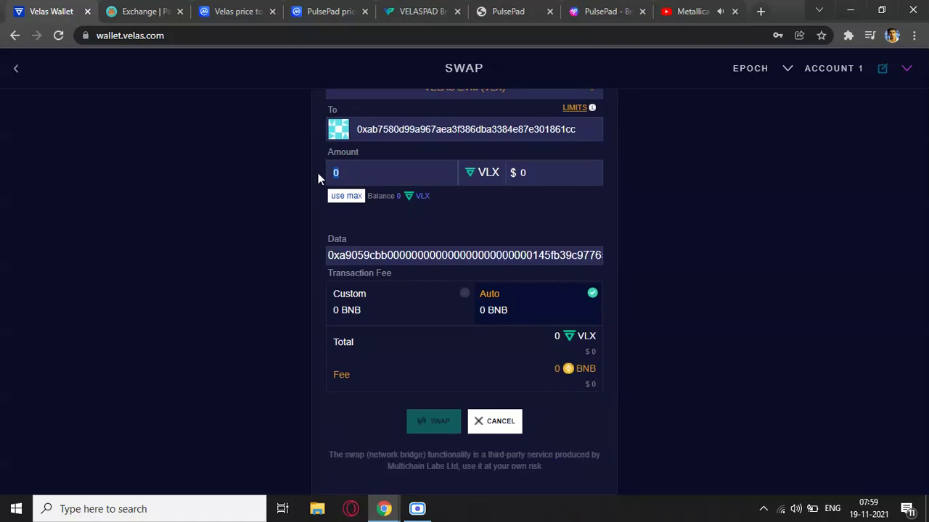
{"action": "type", "text": "21"}
{"action": "left_click_drag", "start_coordinate": [353, 174], "coordinate": [289, 172]}
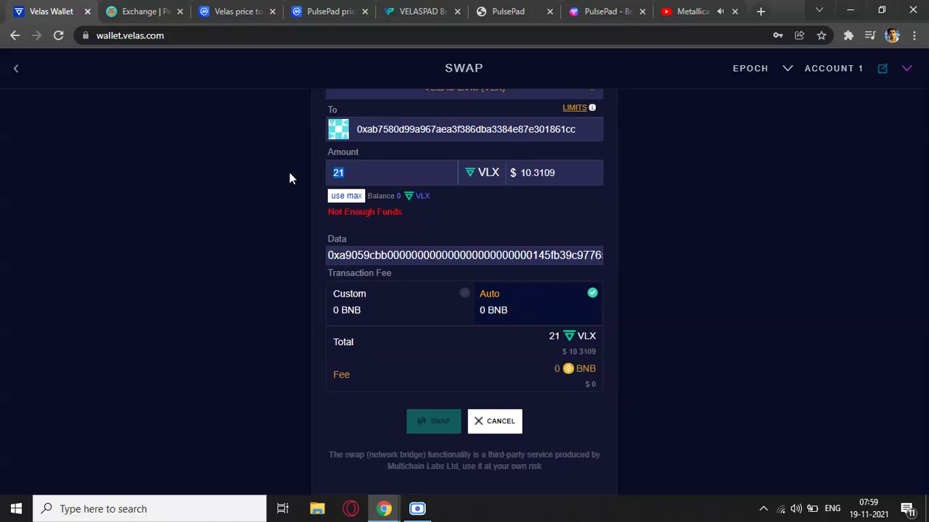
{"action": "type", "text": "12"}
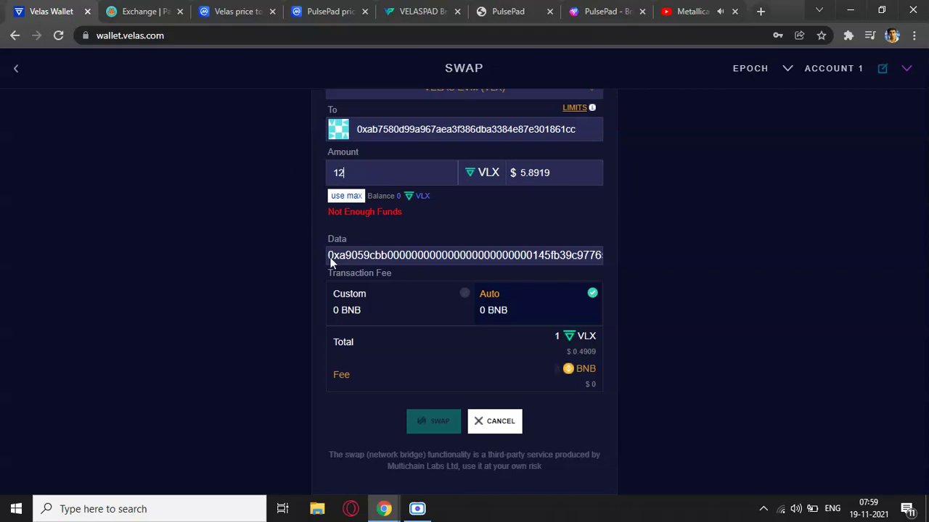
{"action": "left_click", "coordinate": [497, 427]}
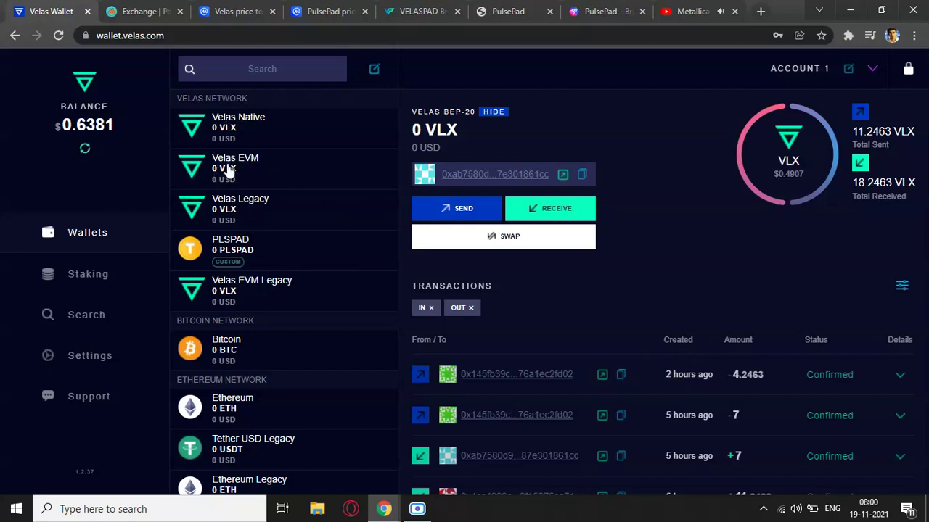
Step: Copy the Velas EVM wallet address and pin MetaMask to the toolbar
{"action": "left_click", "coordinate": [264, 170]}
{"action": "left_click", "coordinate": [580, 175]}
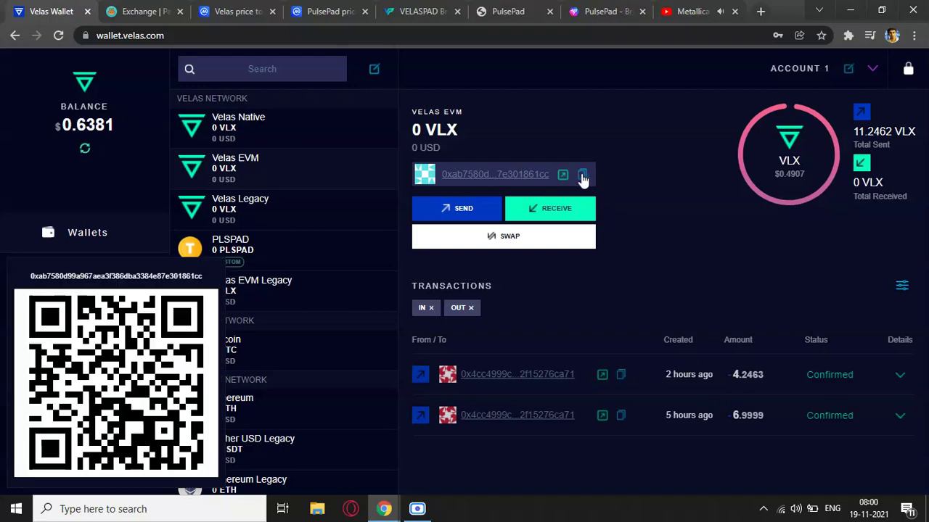
{"action": "left_click", "coordinate": [847, 35]}
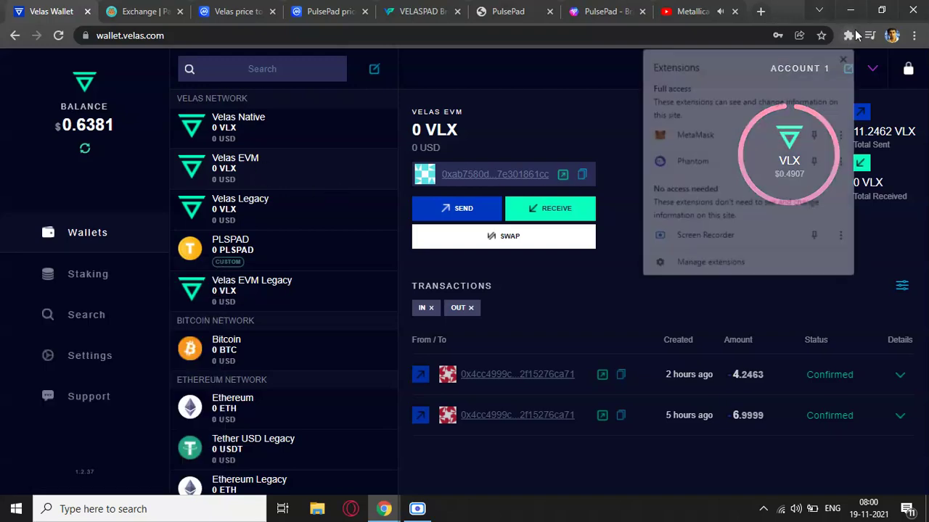
{"action": "left_click", "coordinate": [813, 133]}
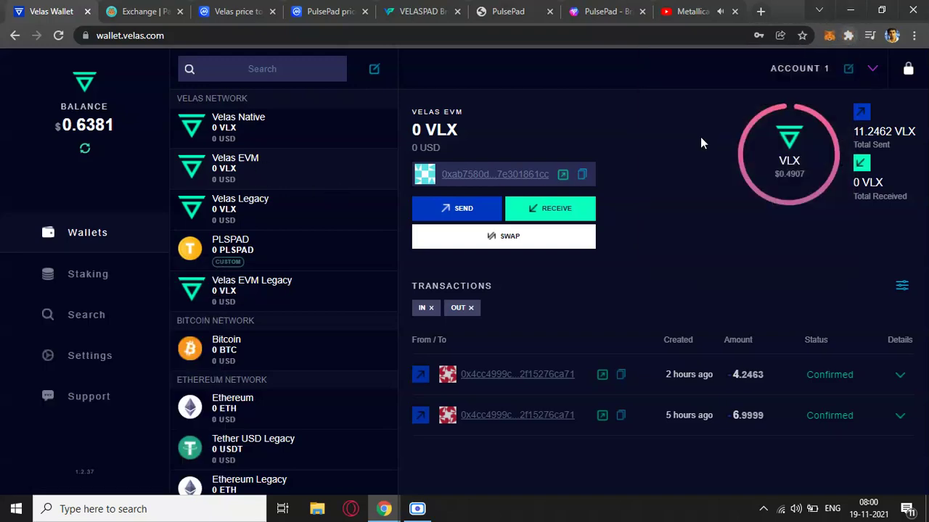
{"action": "left_click", "coordinate": [828, 39]}
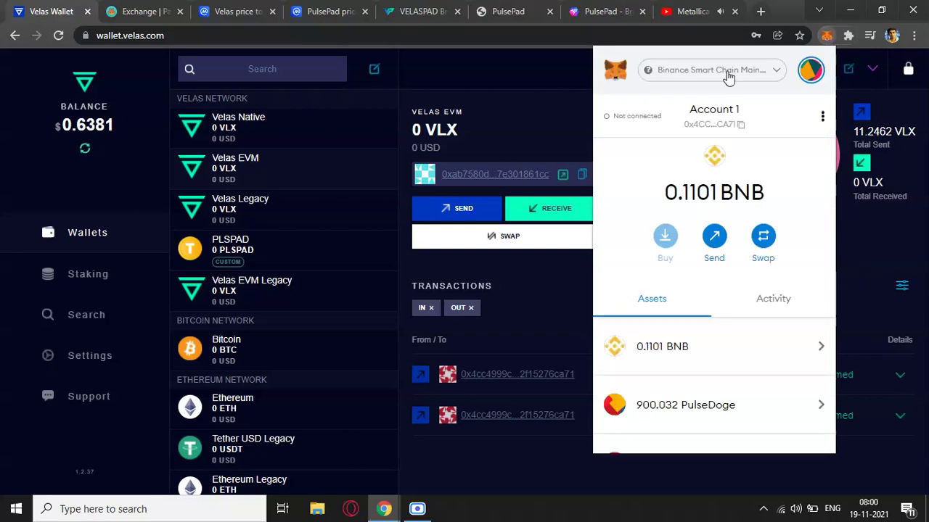
Step: Switch MetaMask to Velas Chain and copy its account address
{"action": "left_click", "coordinate": [727, 73]}
{"action": "left_click", "coordinate": [714, 318]}
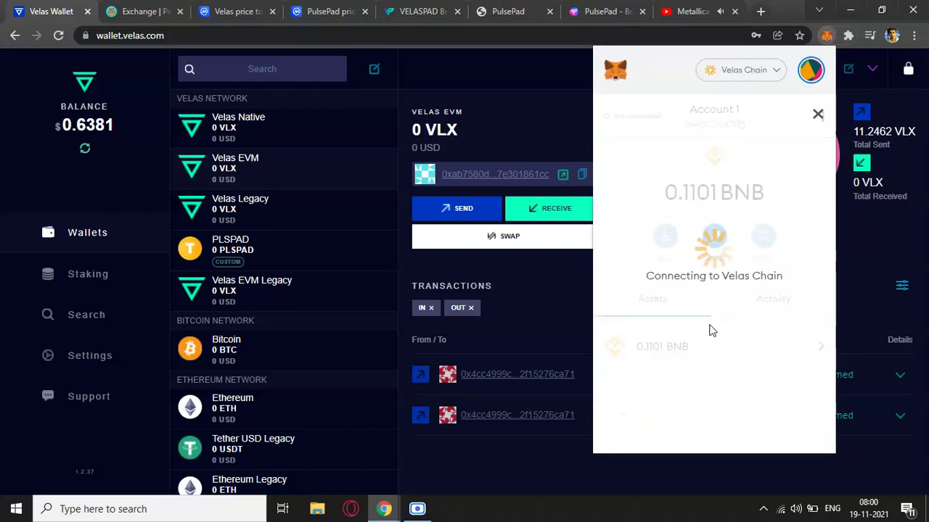
{"action": "left_click", "coordinate": [702, 118]}
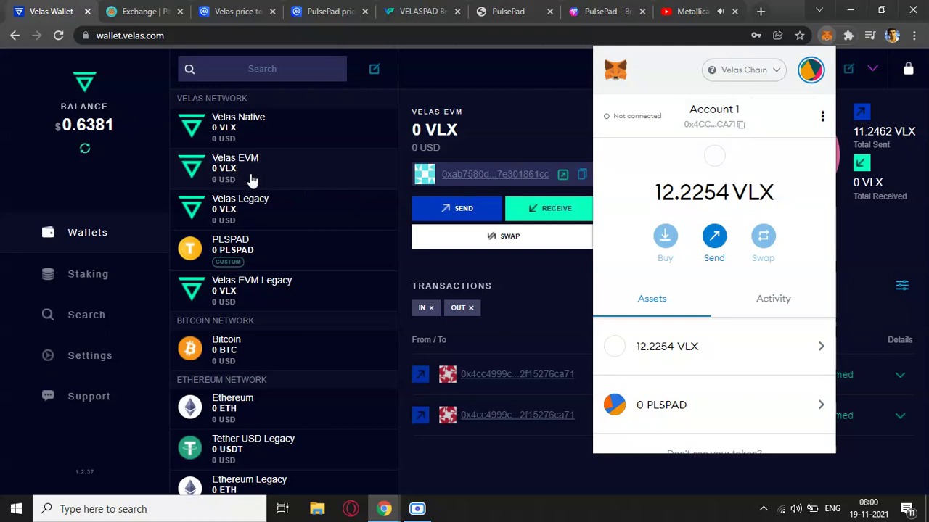
{"action": "left_click", "coordinate": [433, 203]}
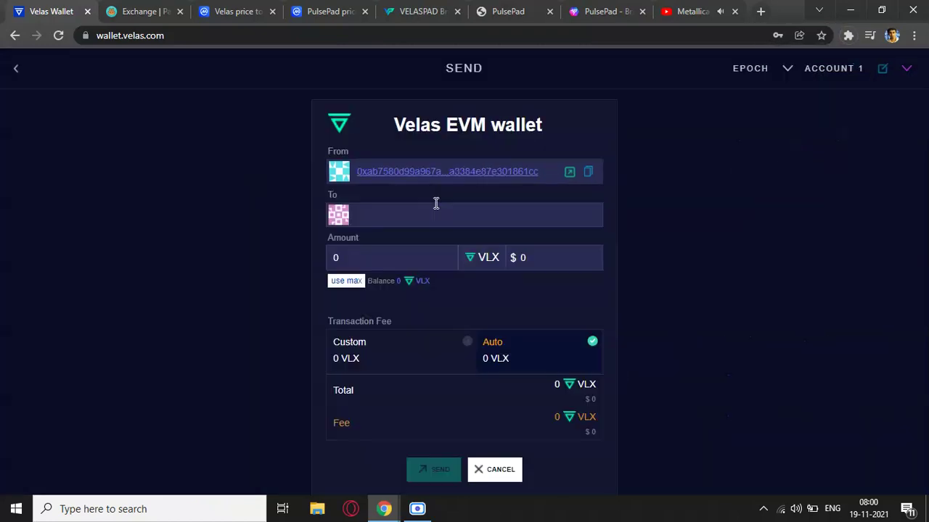
Step: Put the MetaMask address in a Velas EVM send, cancel it, and reopen MetaMask
{"action": "left_click", "coordinate": [405, 211]}
{"action": "left_click", "coordinate": [417, 246]}
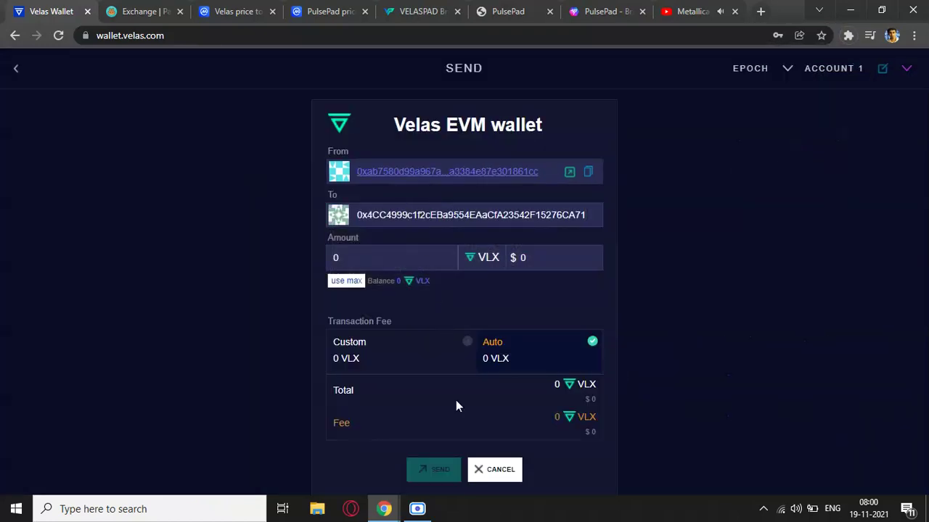
{"action": "left_click", "coordinate": [511, 472]}
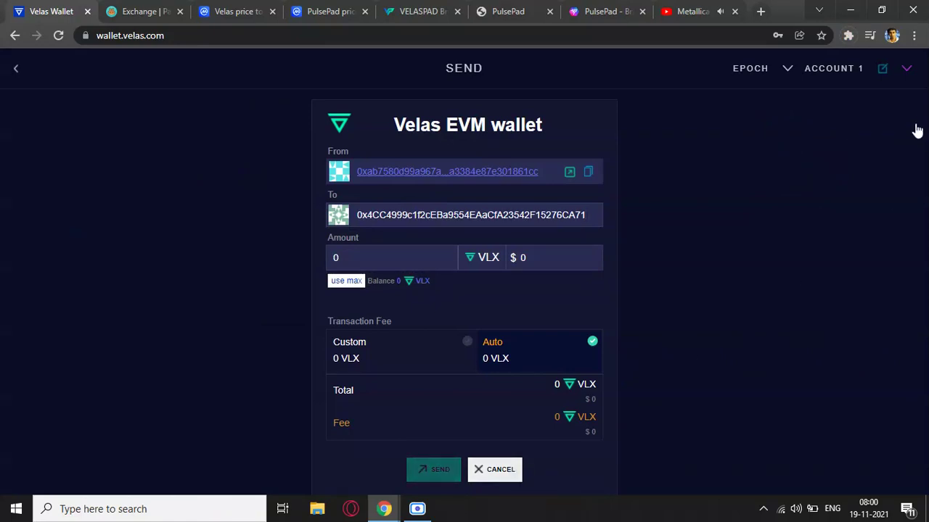
{"action": "left_click", "coordinate": [846, 38]}
{"action": "left_click", "coordinate": [719, 140]}
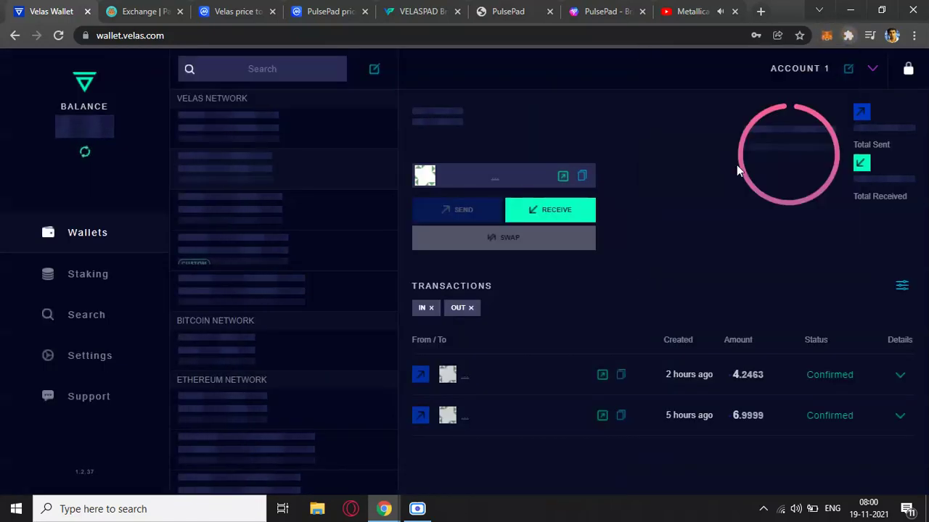
{"action": "left_click", "coordinate": [827, 36]}
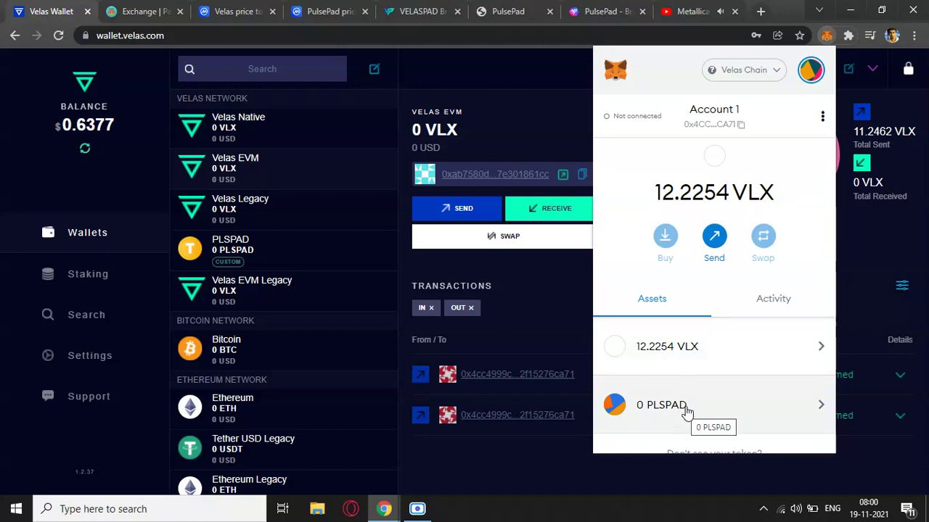
Step: Choose Binance Smart Chain Mainnet in MetaMask's network list, showing 0.1101 BNB
{"action": "left_click", "coordinate": [751, 70]}
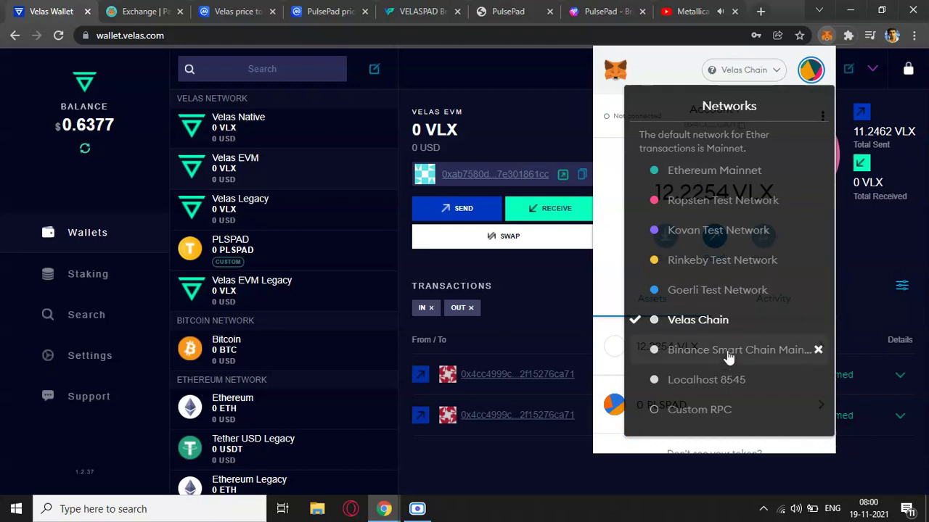
{"action": "left_click", "coordinate": [729, 354]}
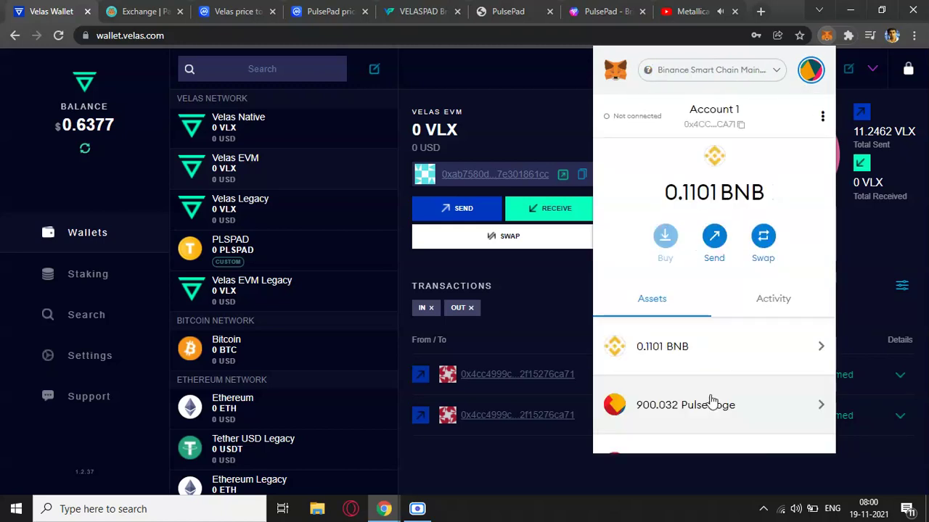
{"action": "left_click", "coordinate": [408, 11]}
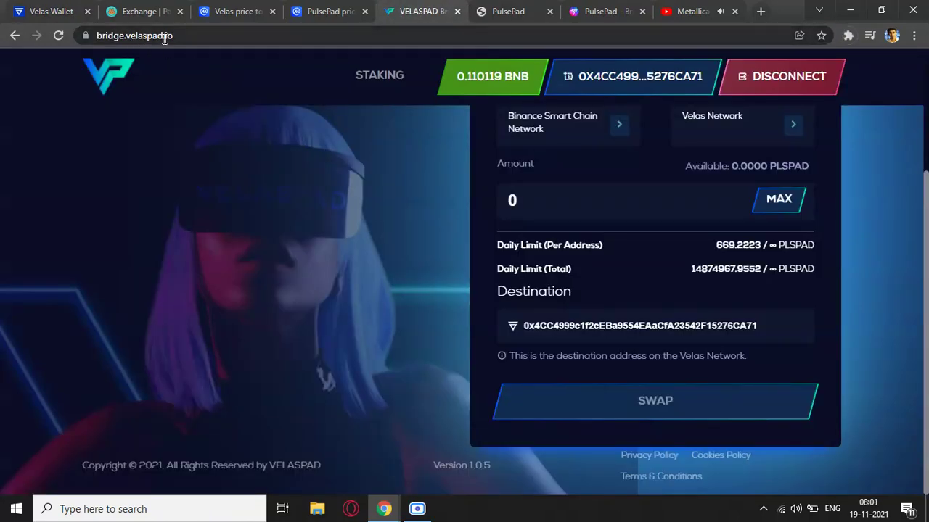
Step: Disconnect the bridge's wallet and switch MetaMask to Velas Chain
{"action": "left_click", "coordinate": [804, 77]}
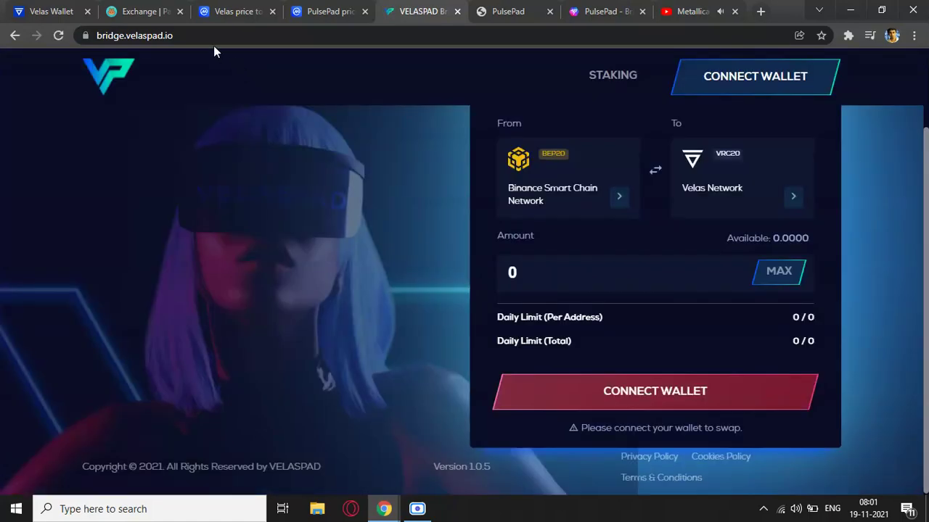
{"action": "left_click", "coordinate": [846, 36]}
{"action": "left_click", "coordinate": [842, 44]}
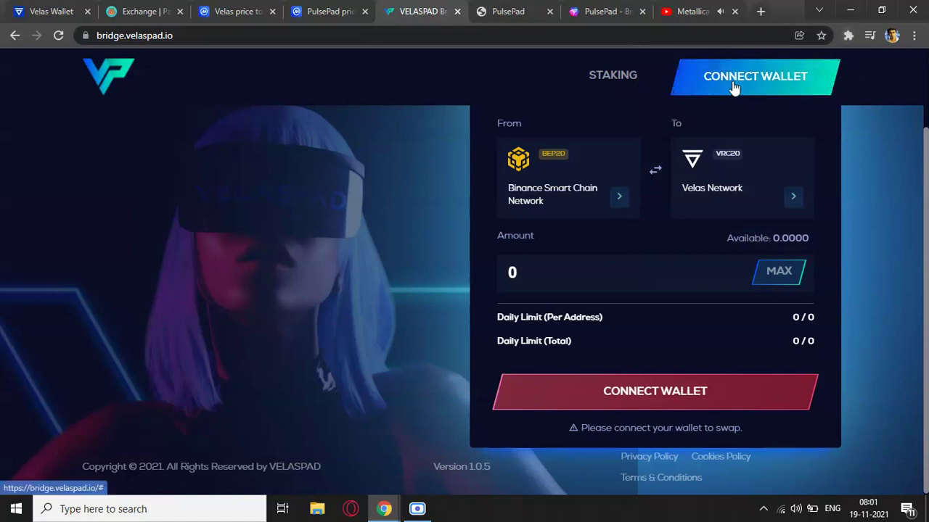
{"action": "left_click", "coordinate": [847, 35]}
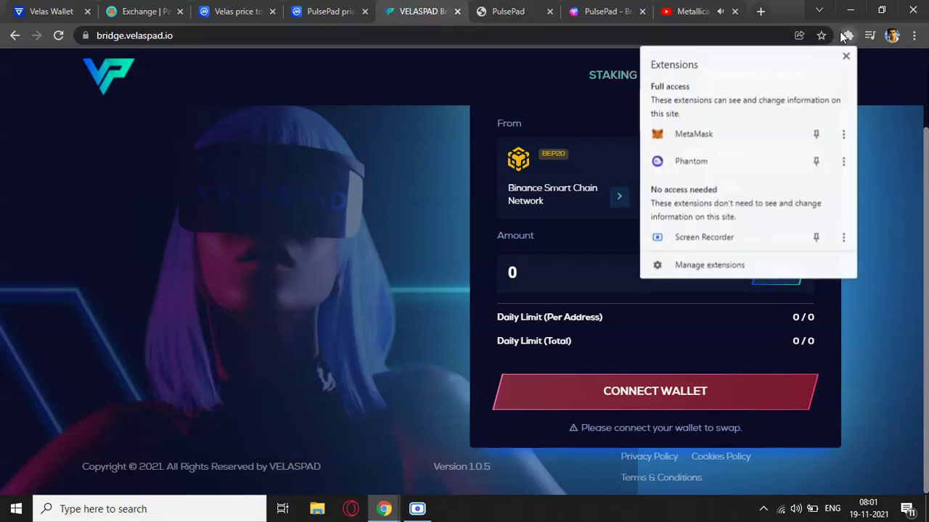
{"action": "left_click", "coordinate": [705, 135]}
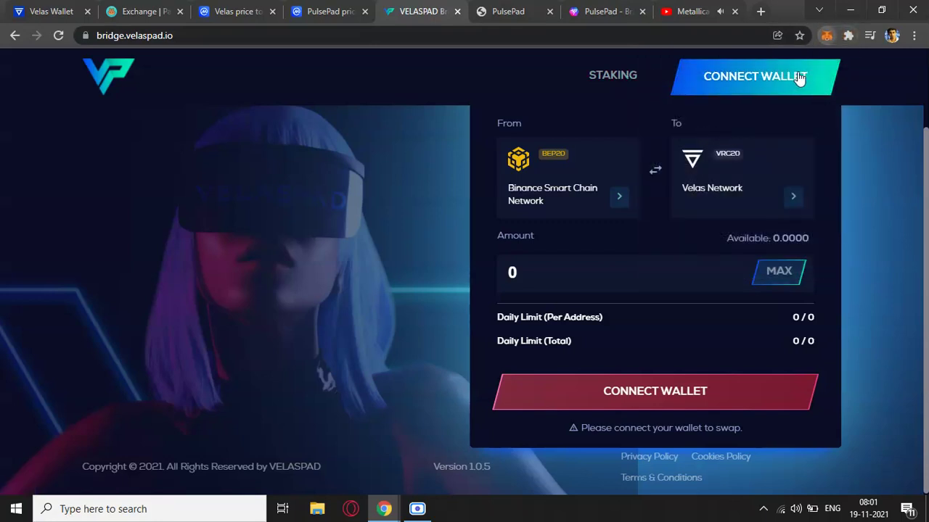
{"action": "left_click", "coordinate": [827, 38]}
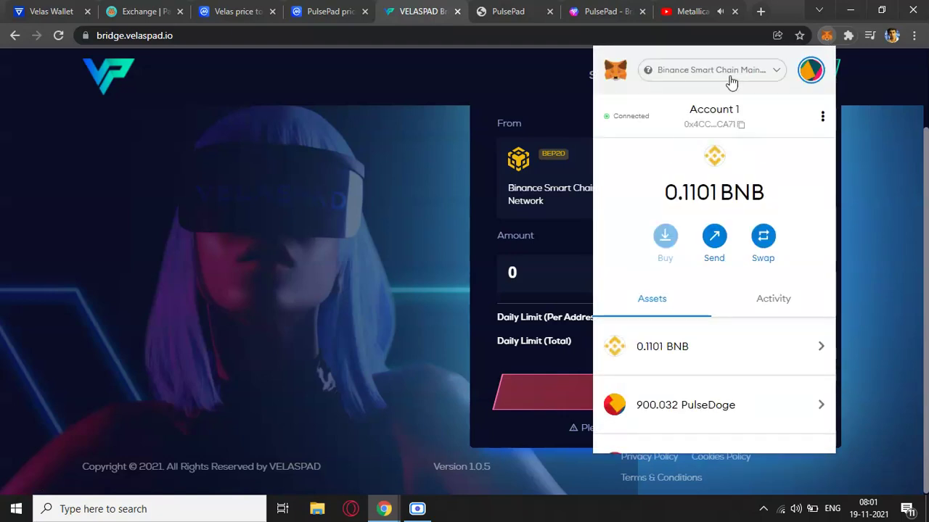
{"action": "left_click", "coordinate": [757, 75]}
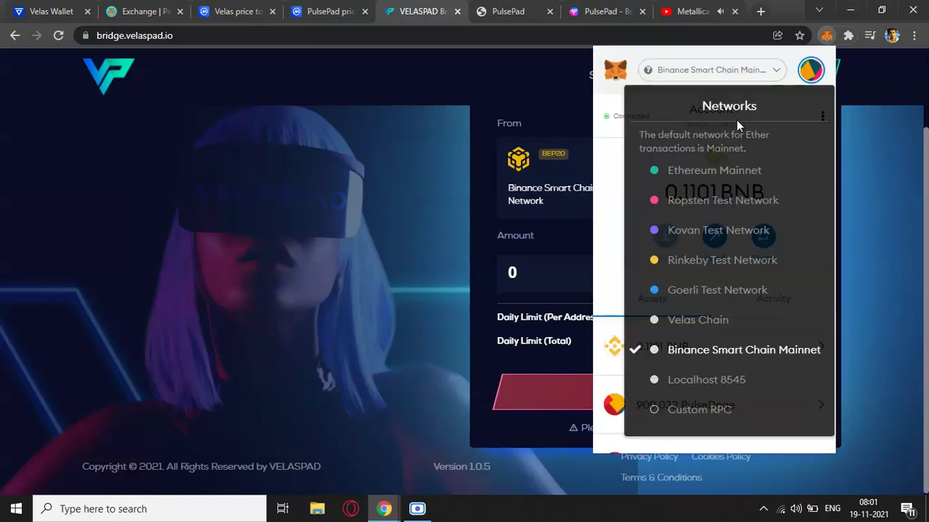
{"action": "left_click", "coordinate": [740, 332]}
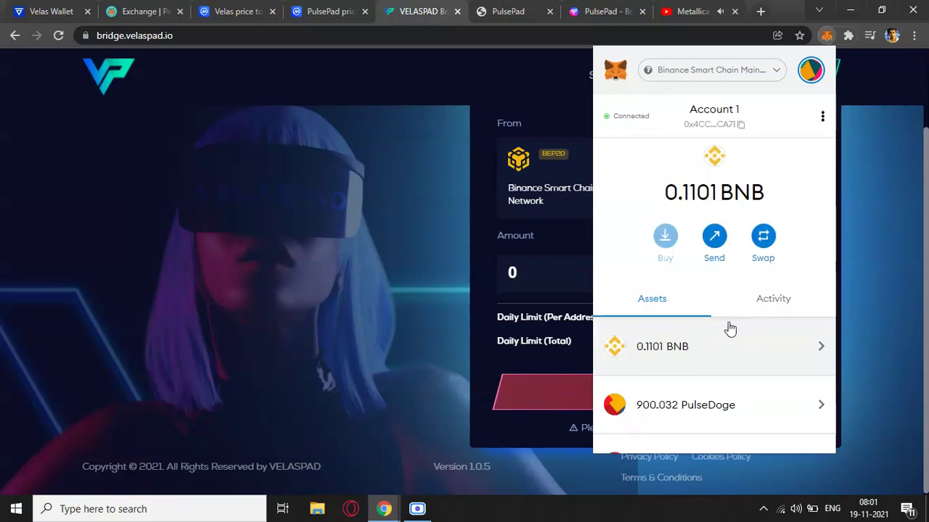
{"action": "left_click", "coordinate": [446, 185]}
Step: Try connecting MetaMask to the VelasPad bridge
{"action": "left_click", "coordinate": [755, 77]}
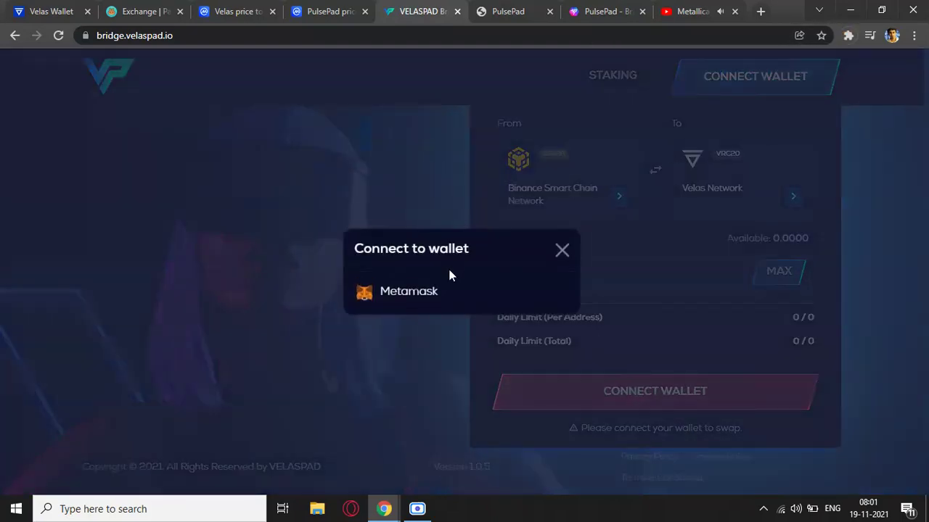
{"action": "left_click", "coordinate": [423, 291]}
{"action": "left_click", "coordinate": [827, 90]}
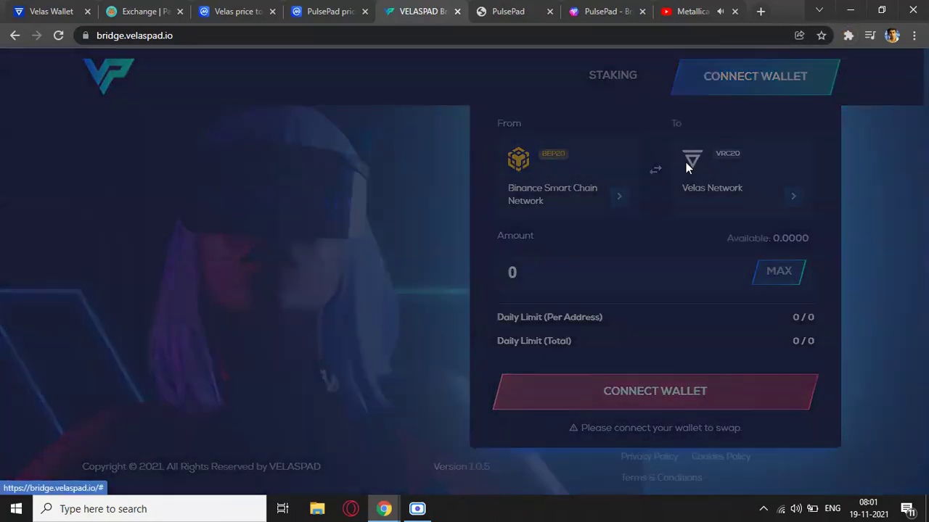
{"action": "left_click", "coordinate": [527, 284]}
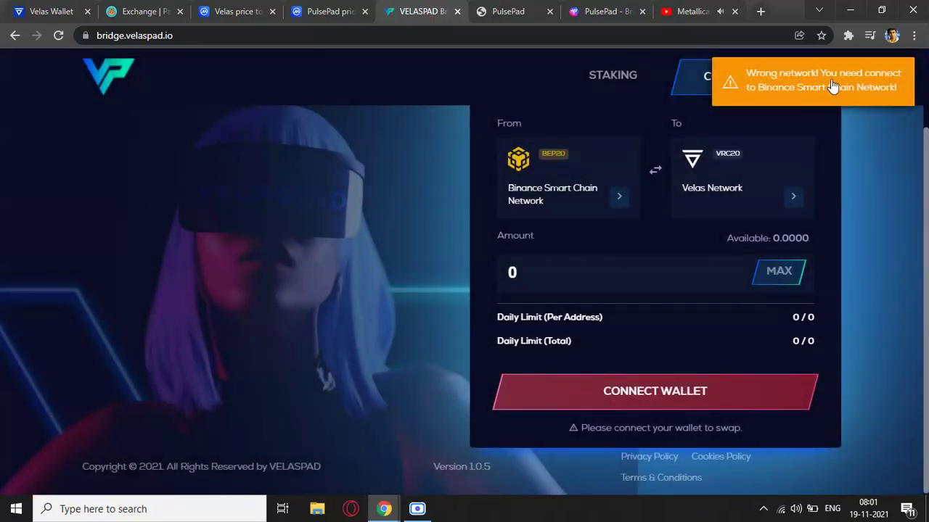
Step: Switch MetaMask back to Binance Smart Chain Mainnet and reconnect it to the bridge
{"action": "left_click", "coordinate": [848, 35]}
{"action": "left_click", "coordinate": [814, 133]}
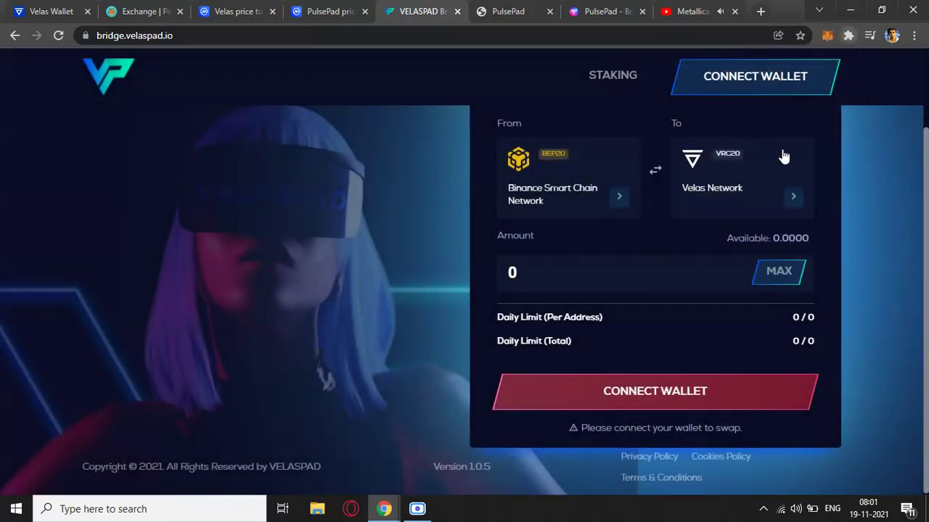
{"action": "left_click", "coordinate": [824, 39]}
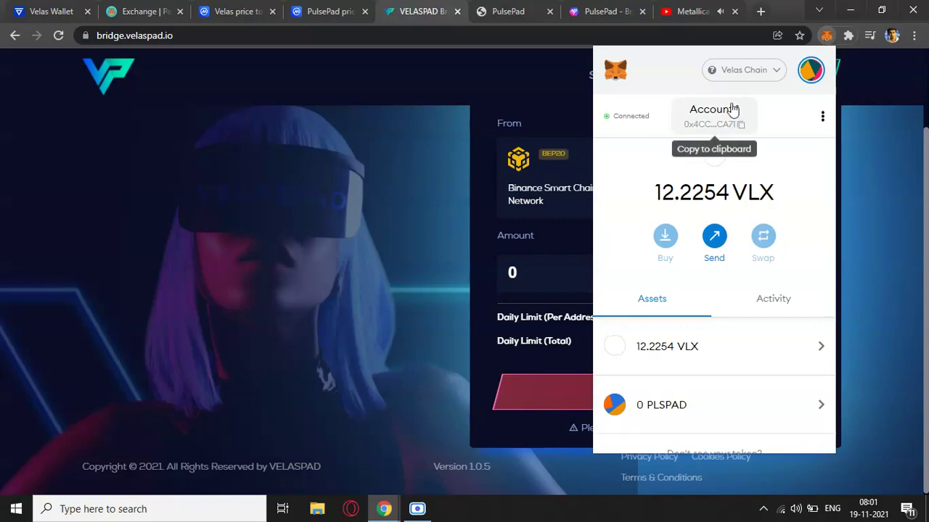
{"action": "left_click", "coordinate": [744, 69]}
{"action": "left_click", "coordinate": [731, 351]}
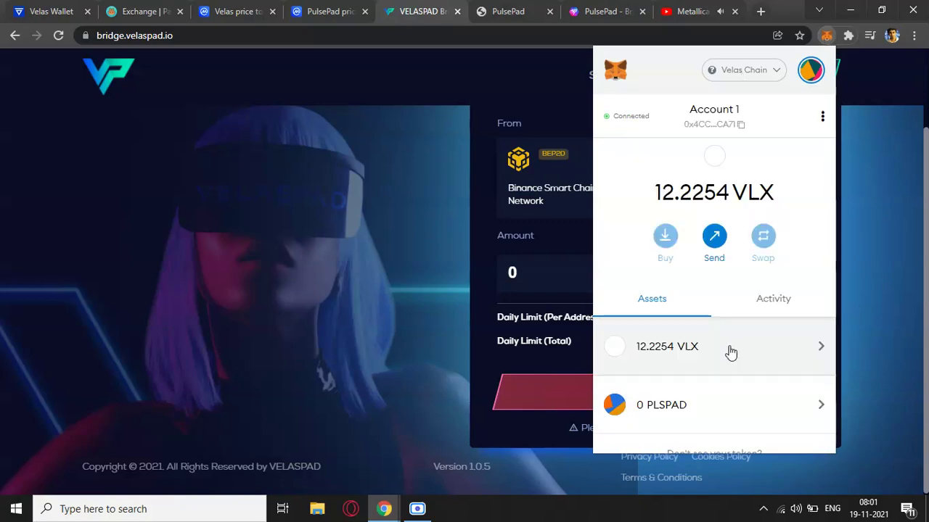
{"action": "left_click", "coordinate": [381, 317]}
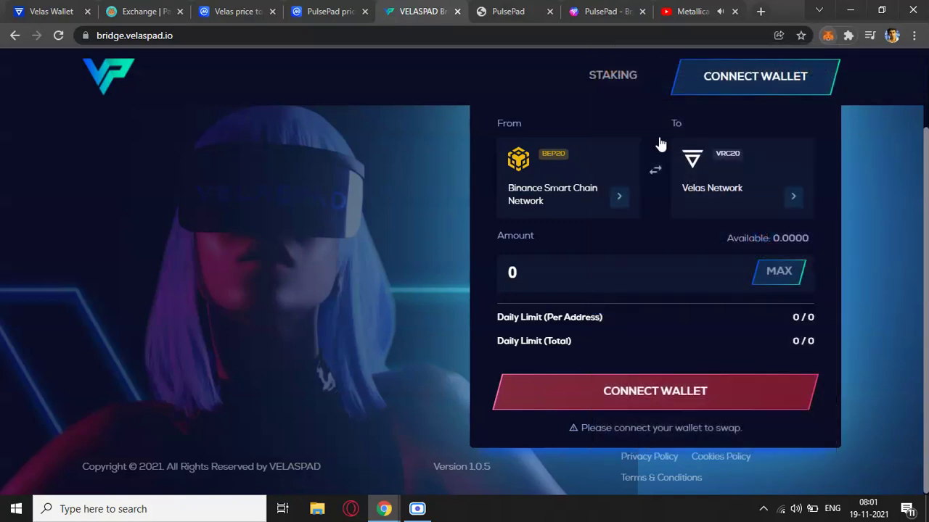
{"action": "left_click", "coordinate": [772, 81]}
{"action": "left_click", "coordinate": [382, 287]}
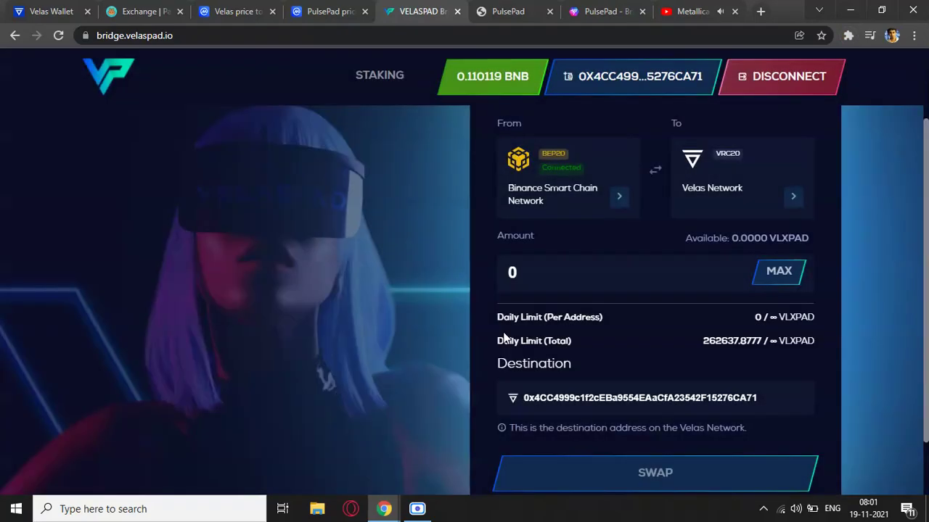
{"action": "scroll", "coordinate": [730, 285], "scroll_direction": "up", "scroll_amount": 2}
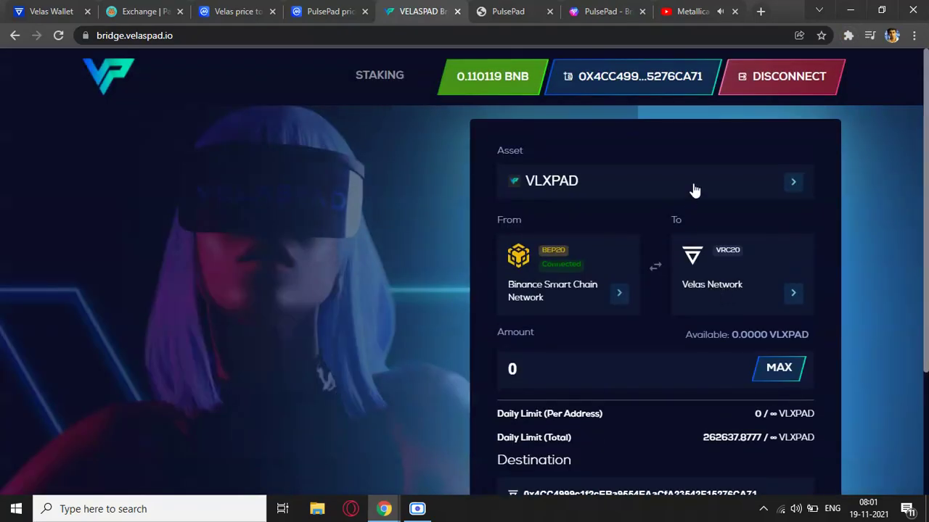
{"action": "left_click", "coordinate": [694, 190]}
{"action": "left_click", "coordinate": [390, 334]}
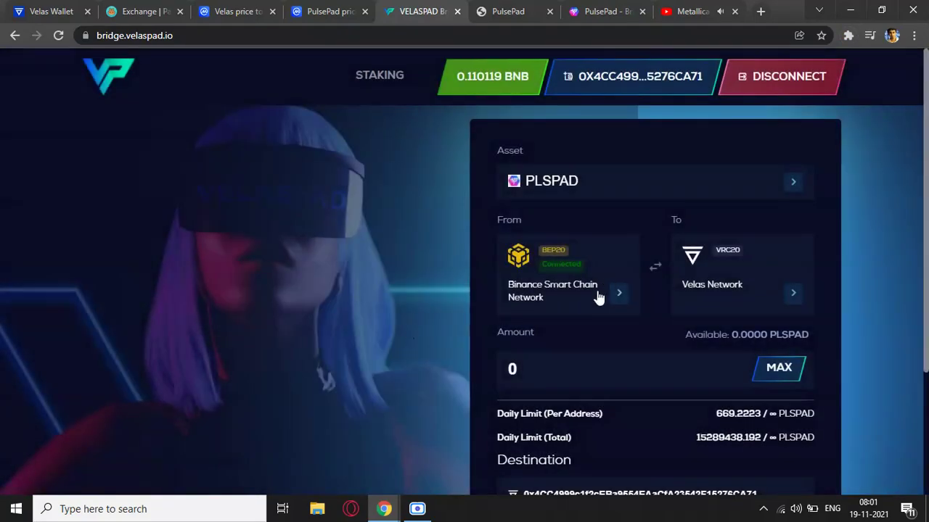
{"action": "double_click", "coordinate": [516, 372]}
{"action": "scroll", "coordinate": [663, 410], "scroll_direction": "down", "scroll_amount": 3}
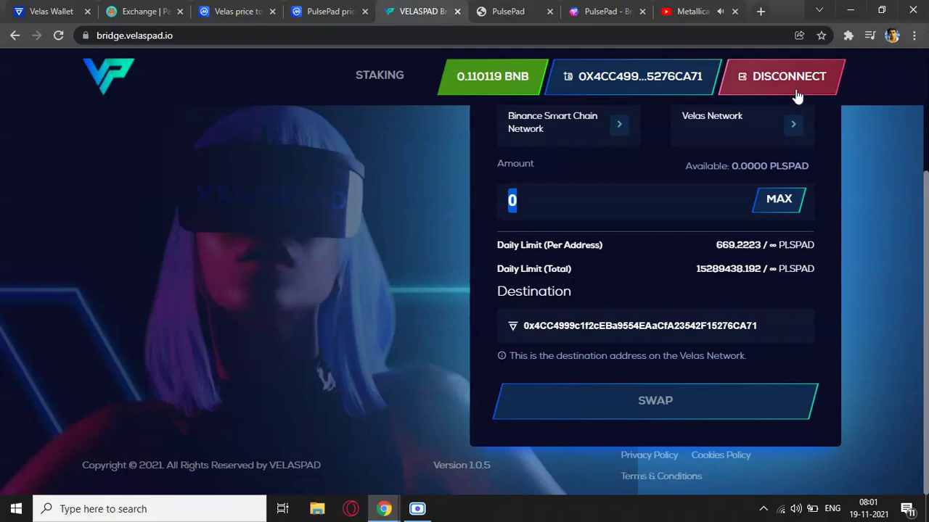
Step: Pin and open MetaMask to check the balance, leaving it on Binance Smart Chain
{"action": "left_click", "coordinate": [847, 35]}
{"action": "left_click", "coordinate": [700, 135]}
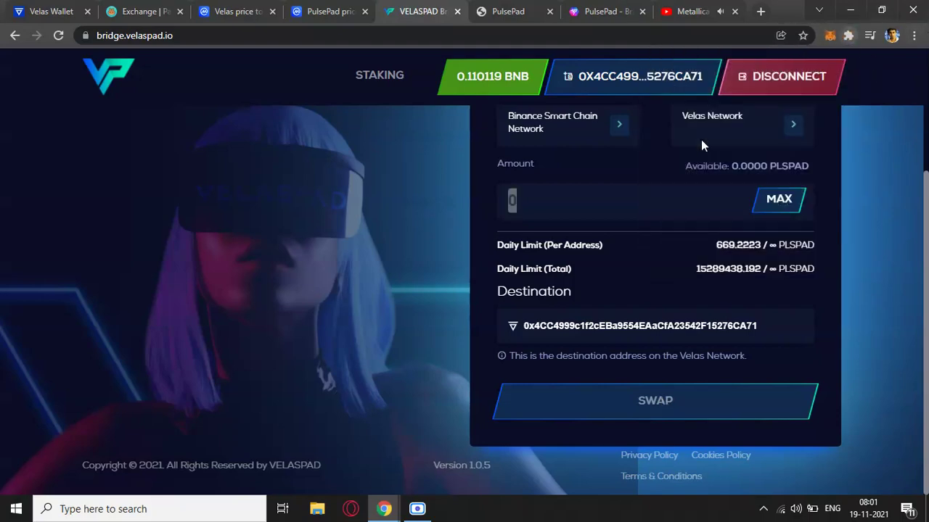
{"action": "left_click", "coordinate": [828, 35]}
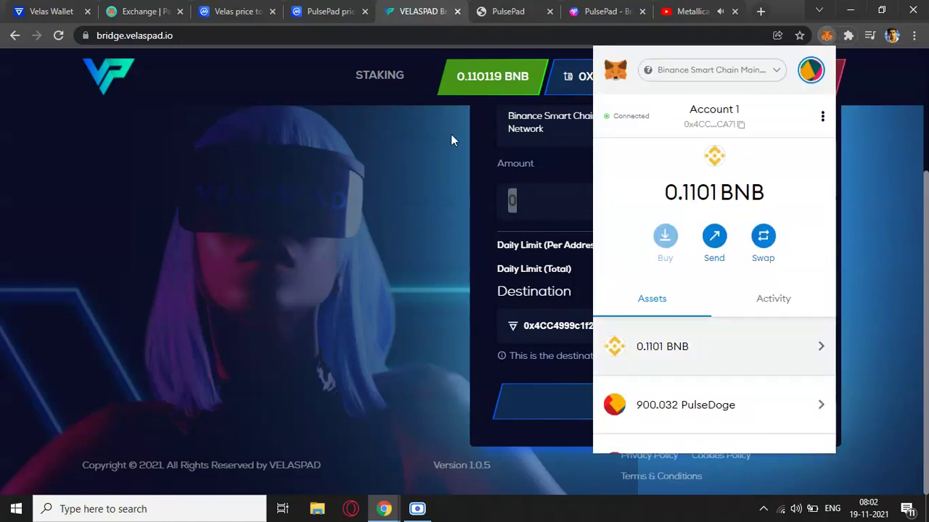
{"action": "left_click", "coordinate": [760, 74]}
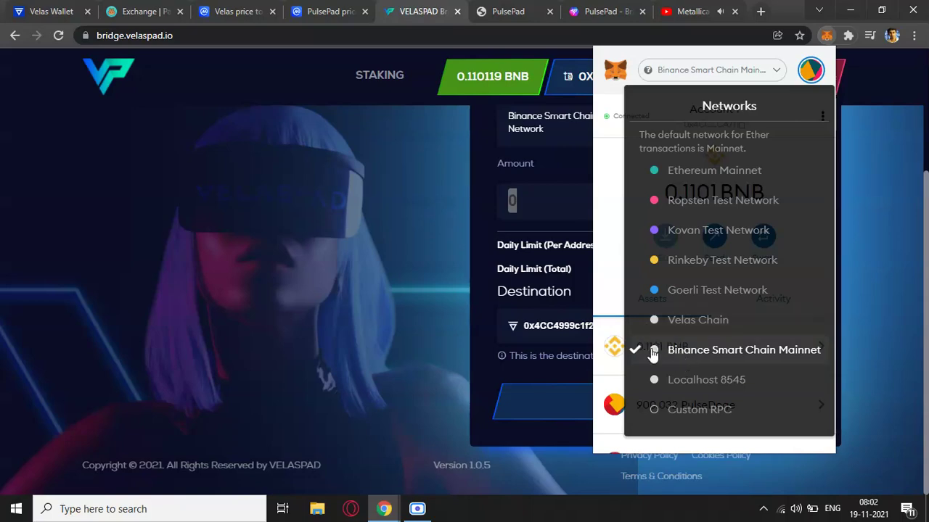
{"action": "left_click", "coordinate": [435, 326]}
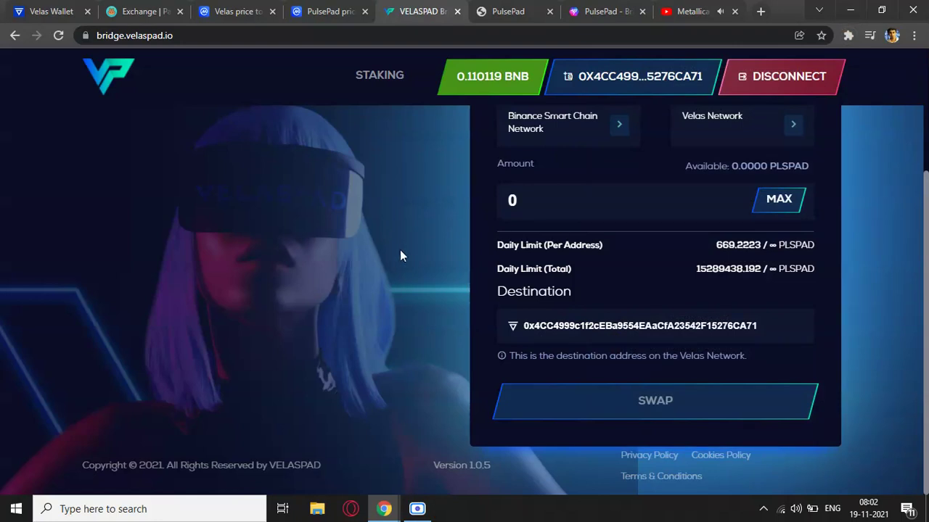
{"action": "scroll", "coordinate": [324, 269], "scroll_direction": "up", "scroll_amount": 3}
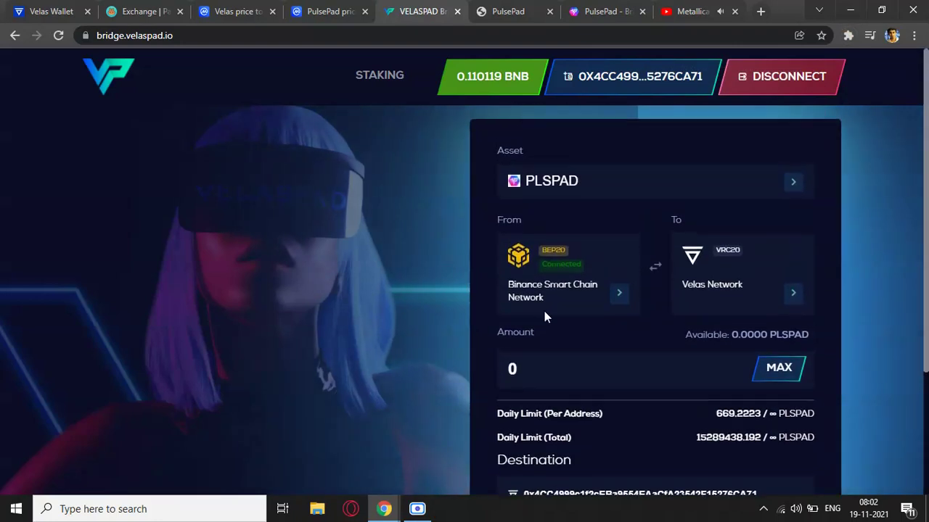
Step: Switch MetaMask to Velas Chain, where it shows 12.2254 VLX and 0 PLSPAD
{"action": "left_click", "coordinate": [845, 34]}
{"action": "left_click", "coordinate": [688, 129]}
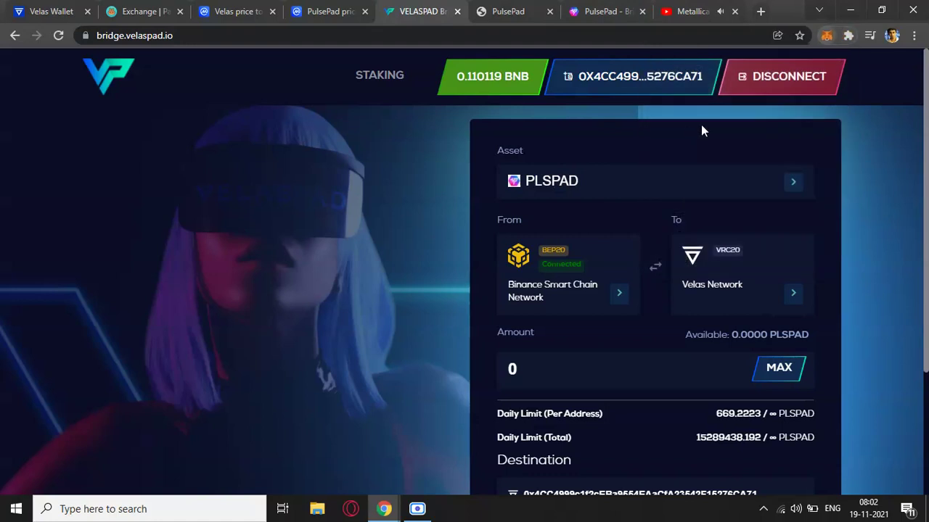
{"action": "left_click", "coordinate": [826, 36]}
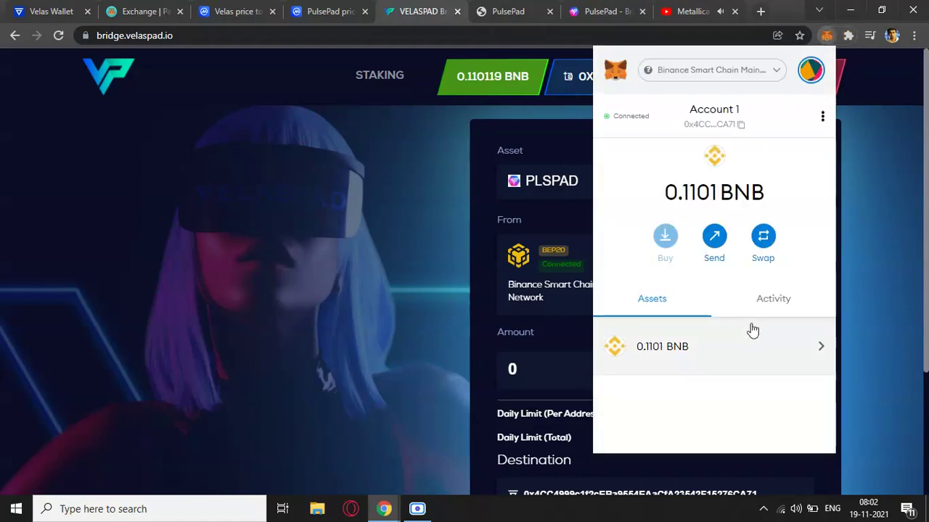
{"action": "scroll", "coordinate": [740, 341], "scroll_direction": "down", "scroll_amount": 2}
{"action": "scroll", "coordinate": [725, 330], "scroll_direction": "up", "scroll_amount": 3}
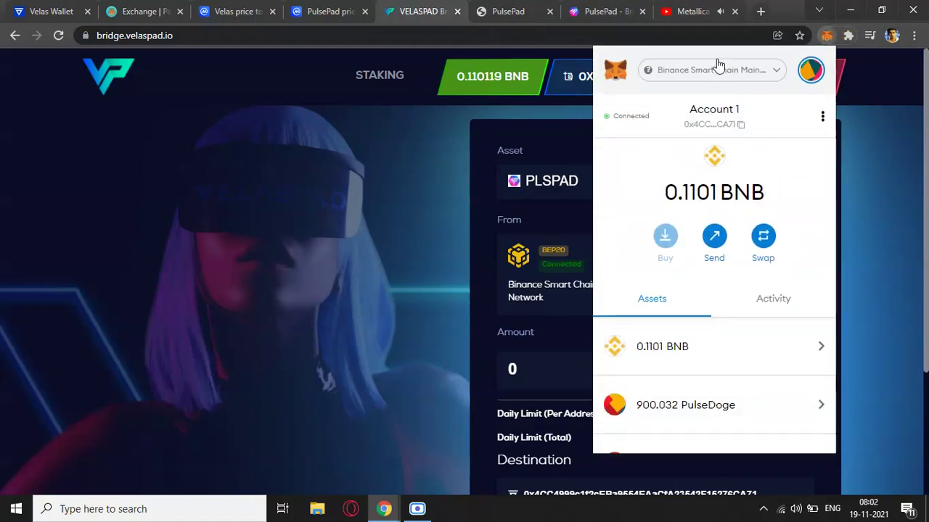
{"action": "left_click", "coordinate": [715, 70]}
{"action": "left_click", "coordinate": [682, 321]}
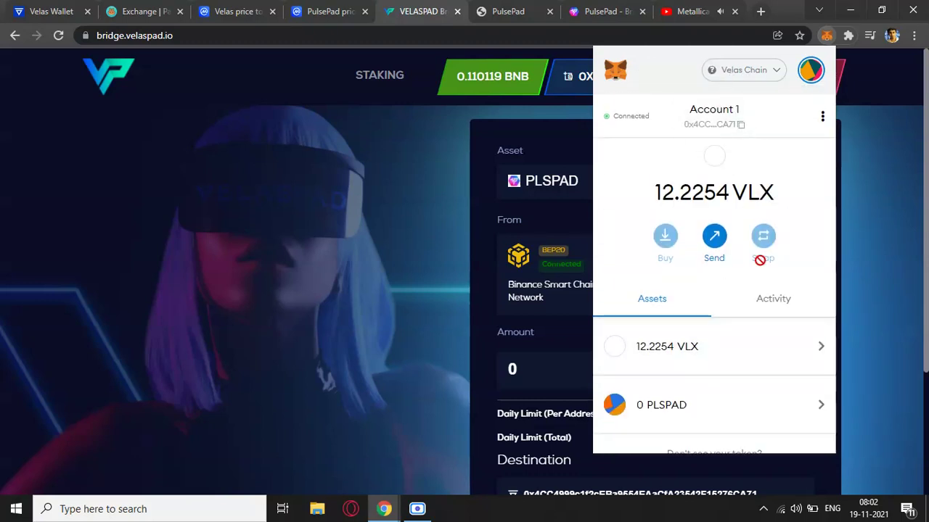
{"action": "scroll", "coordinate": [718, 298], "scroll_direction": "down", "scroll_amount": 2}
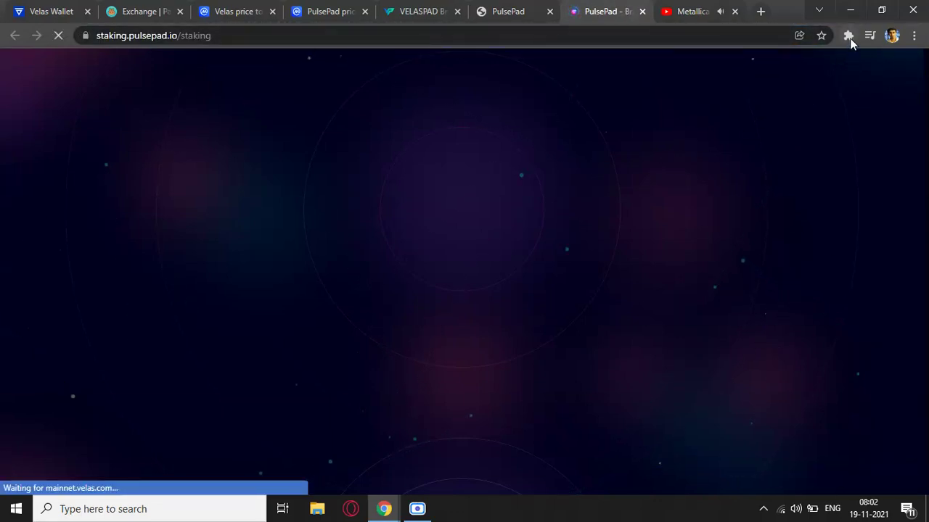
Step: Pin and open MetaMask, confirm it is on Velas Chain, and close it
{"action": "left_click", "coordinate": [849, 36]}
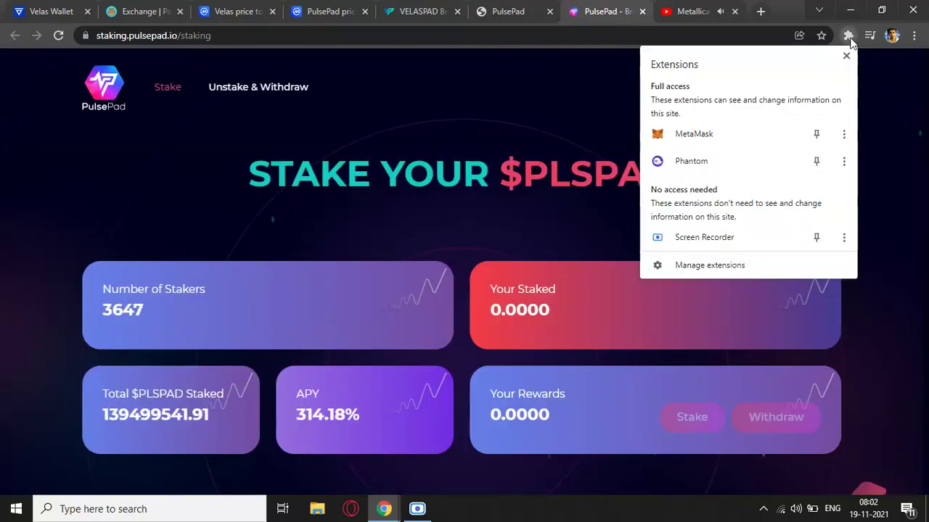
{"action": "left_click", "coordinate": [848, 36]}
{"action": "left_click", "coordinate": [847, 36]}
{"action": "left_click", "coordinate": [730, 138]}
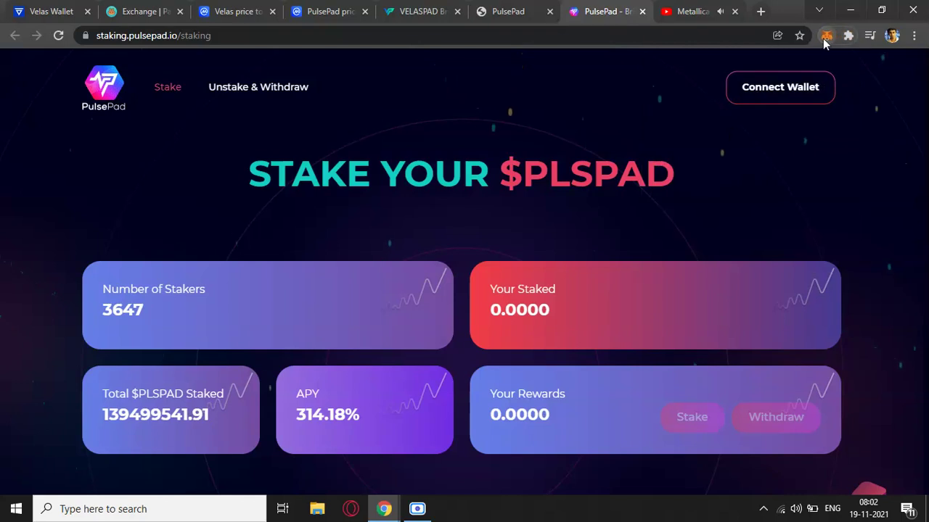
{"action": "left_click", "coordinate": [826, 38]}
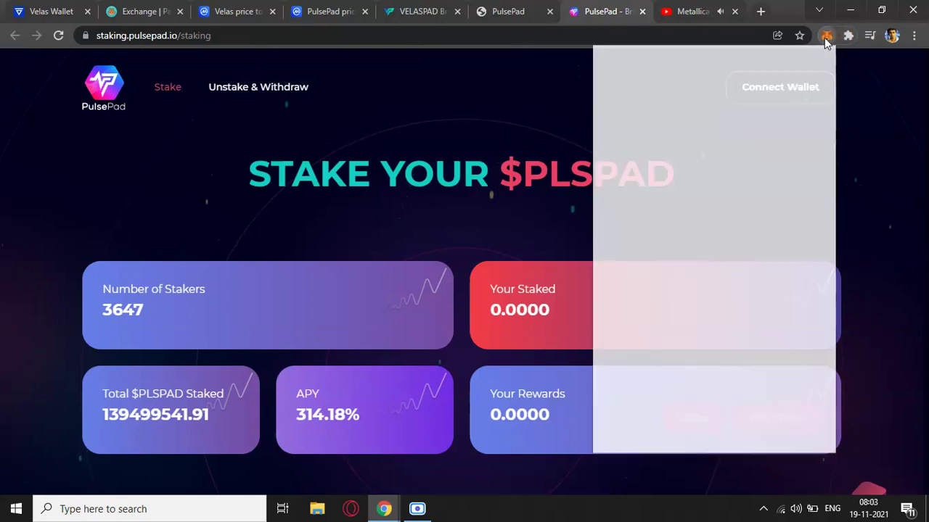
{"action": "left_click", "coordinate": [755, 70]}
{"action": "left_click", "coordinate": [771, 330]}
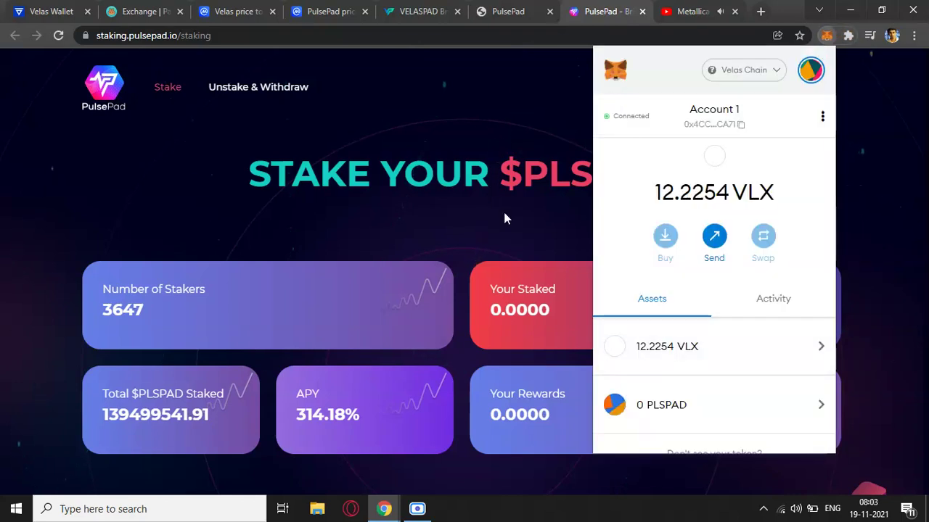
{"action": "left_click", "coordinate": [506, 218]}
Step: Connect MetaMask to PulsePad on Velas Chain, showing 669.2223 PLSPAD staked and 5.7614 rewards
{"action": "left_click", "coordinate": [779, 88]}
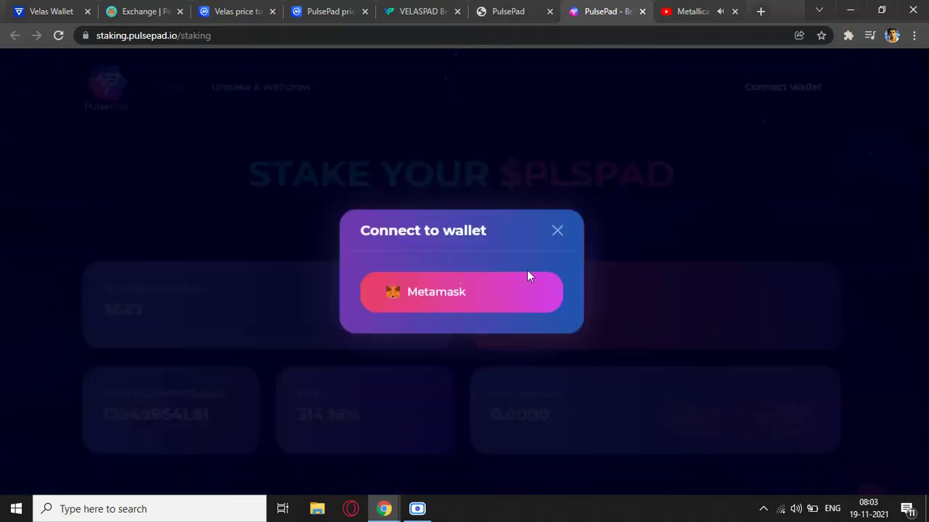
{"action": "left_click", "coordinate": [452, 287]}
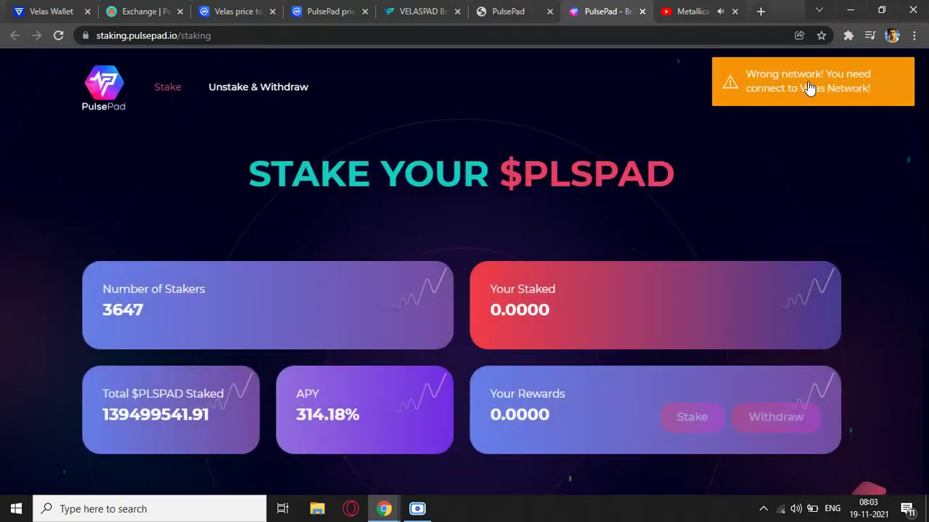
{"action": "left_click", "coordinate": [848, 35]}
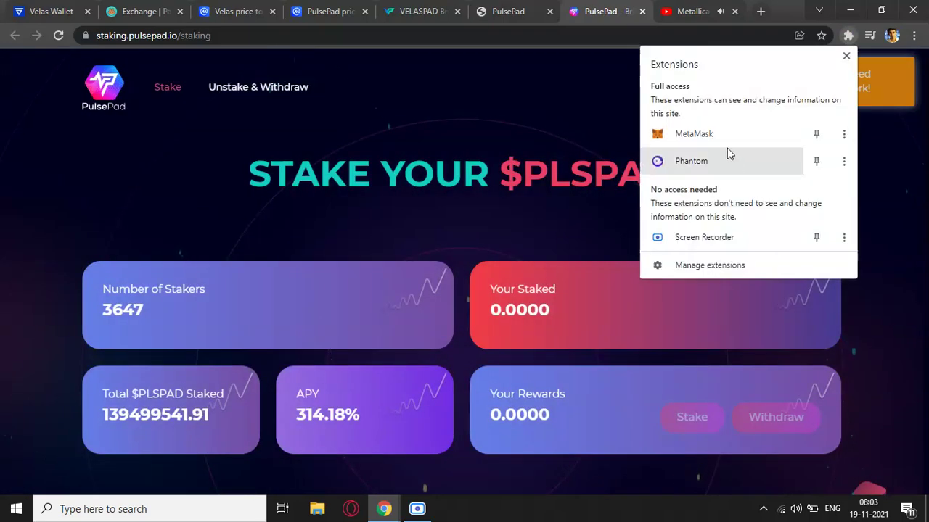
{"action": "left_click", "coordinate": [815, 130]}
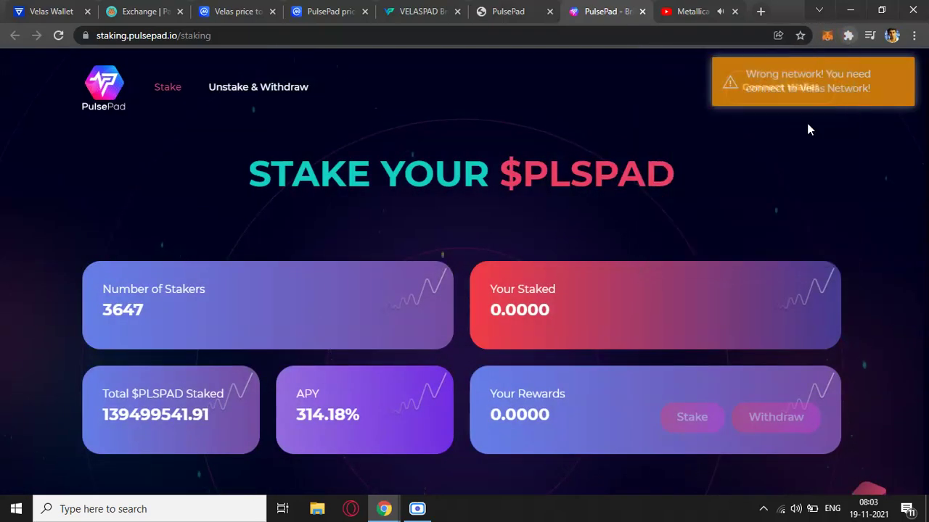
{"action": "left_click", "coordinate": [829, 37]}
{"action": "left_click", "coordinate": [713, 116]}
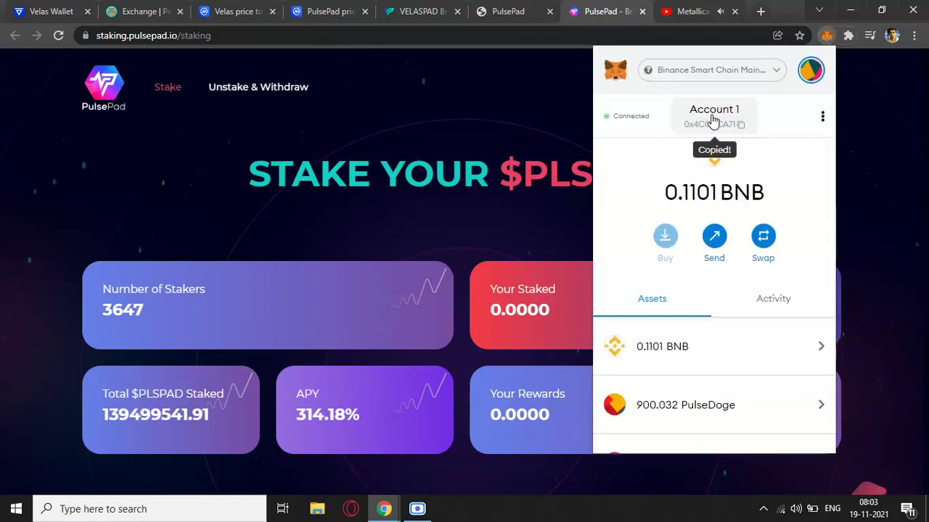
{"action": "left_click", "coordinate": [711, 69]}
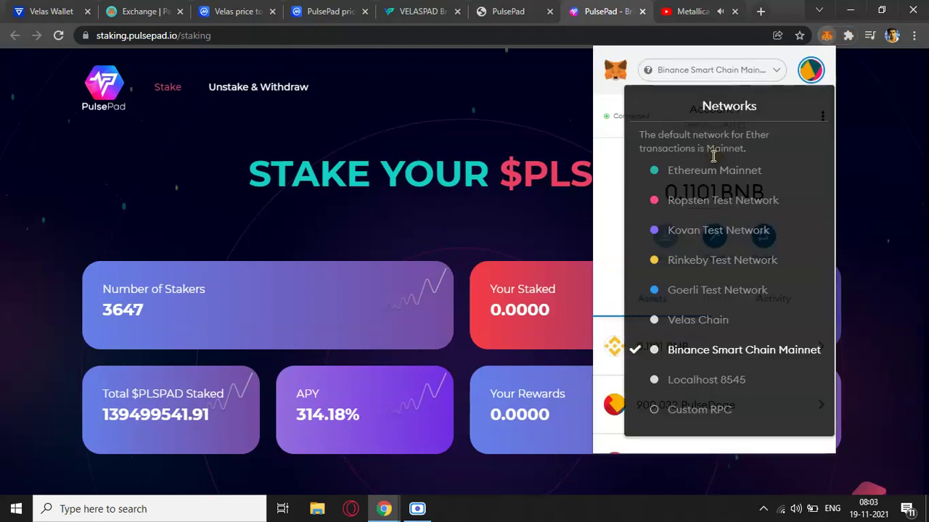
{"action": "left_click", "coordinate": [701, 320]}
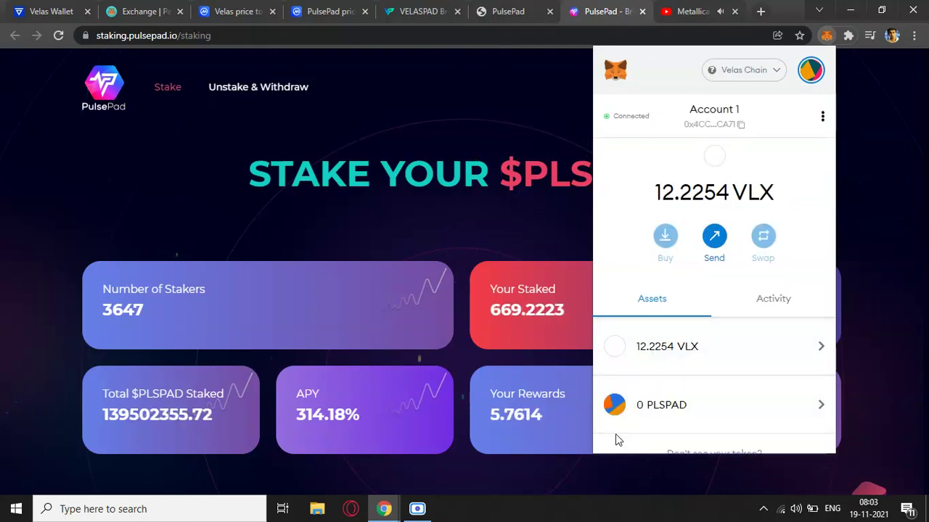
{"action": "left_click", "coordinate": [496, 206]}
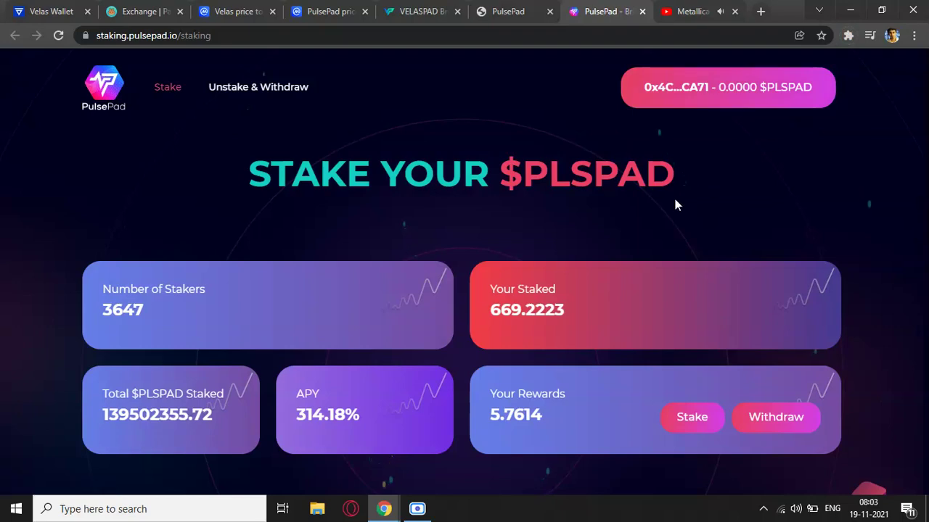
{"action": "scroll", "coordinate": [479, 362], "scroll_direction": "down", "scroll_amount": 4}
{"action": "scroll", "coordinate": [362, 386], "scroll_direction": "down", "scroll_amount": 3}
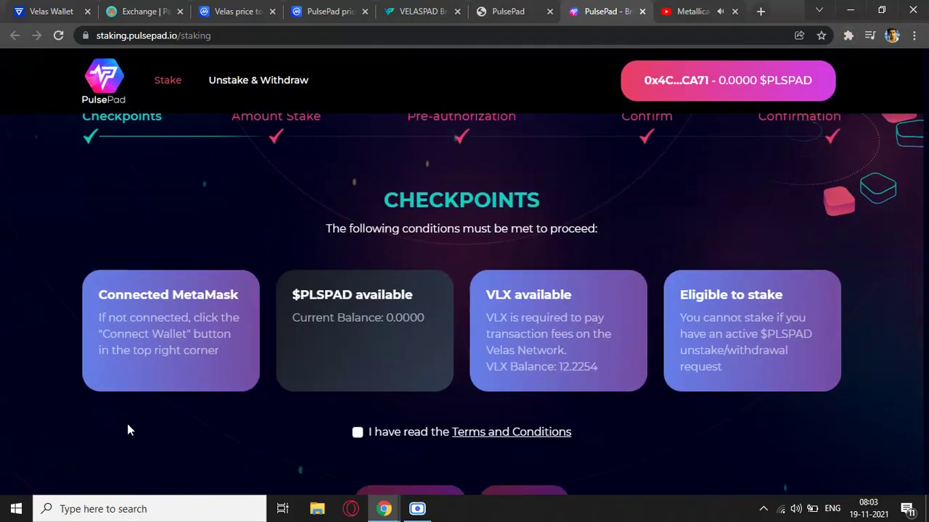
{"action": "scroll", "coordinate": [385, 364], "scroll_direction": "down", "scroll_amount": 2}
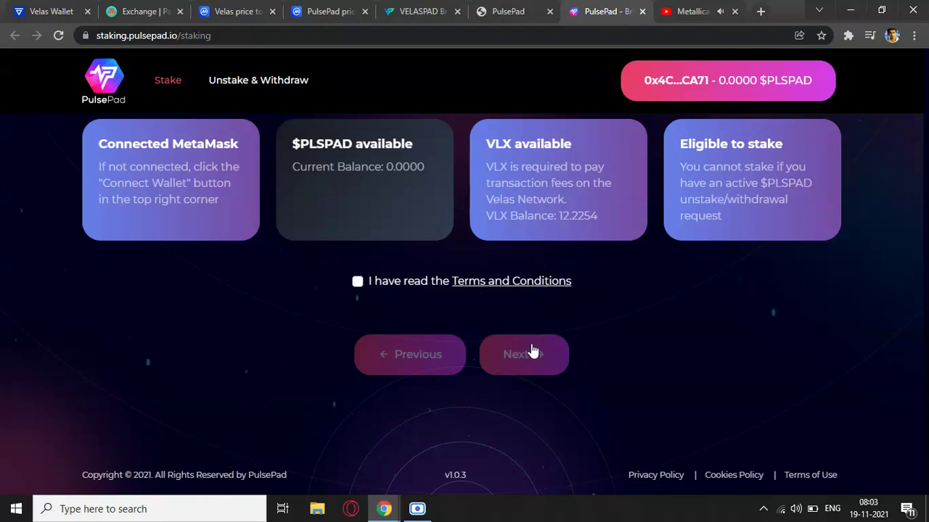
{"action": "scroll", "coordinate": [532, 351], "scroll_direction": "up", "scroll_amount": 3}
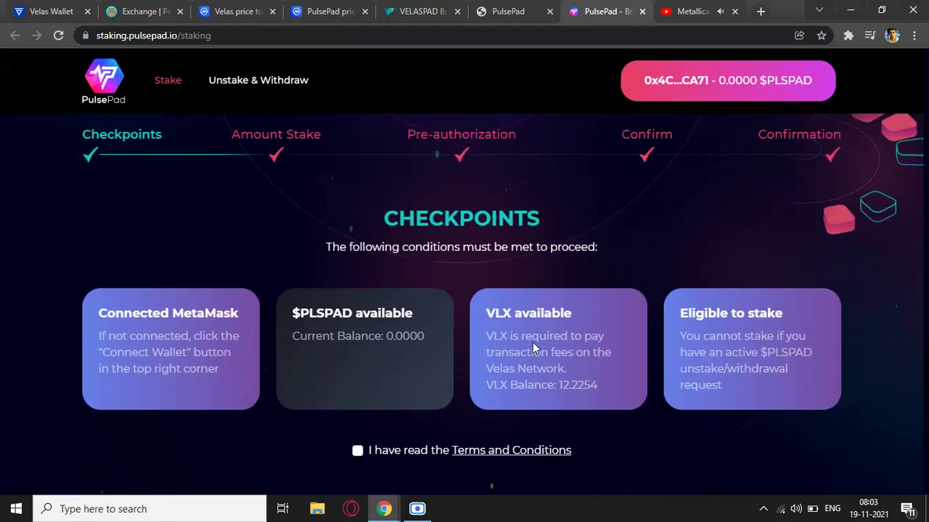